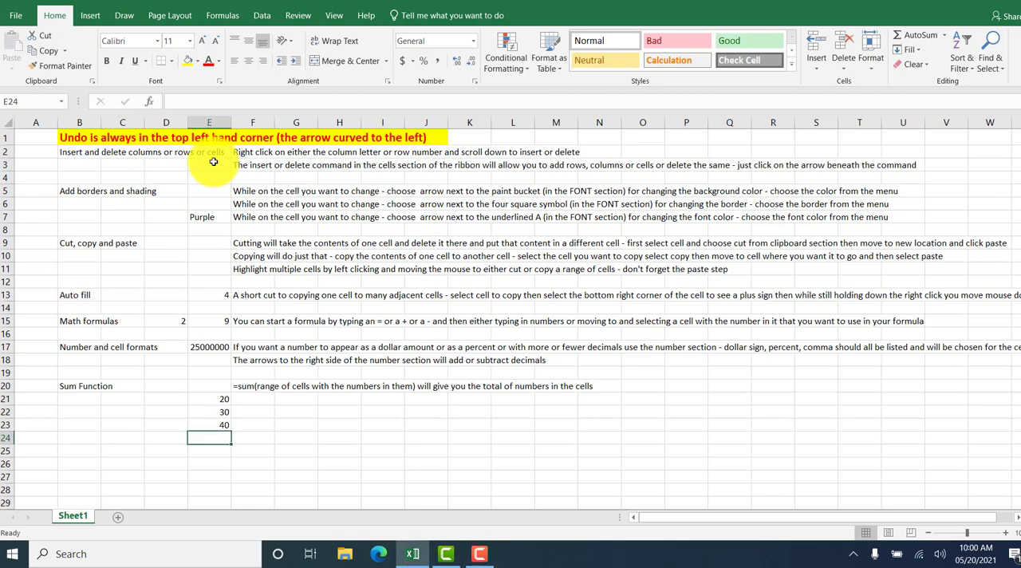
key(Up)
key(Up)
key(Up)
key(Up)
key(Up)
key(Up)
key(Up)
key(Up)
key(Up)
key(Up)
key(Up)
key(Up)
key(Up)
key(Up)
key(Up)
key(Up)
key(Up)
key(Up)
key(Up)
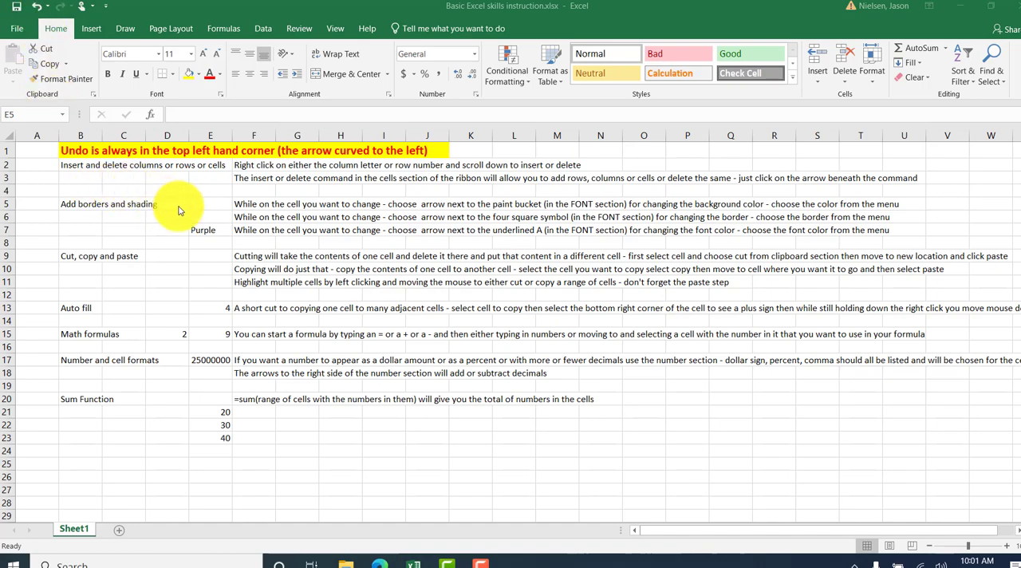
click(221, 180)
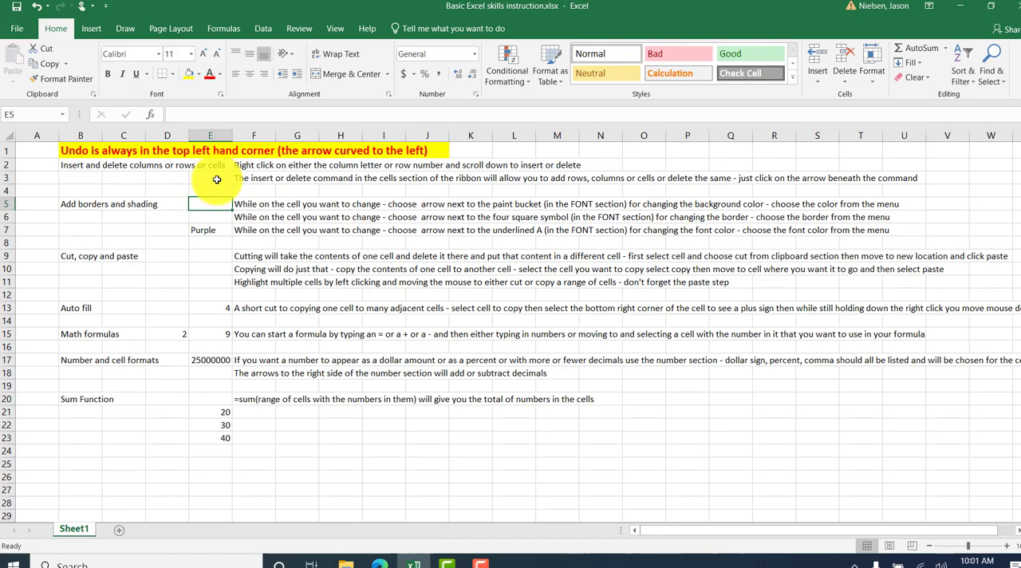
Insert a blank column at column E and delete that new column again.
click(217, 133)
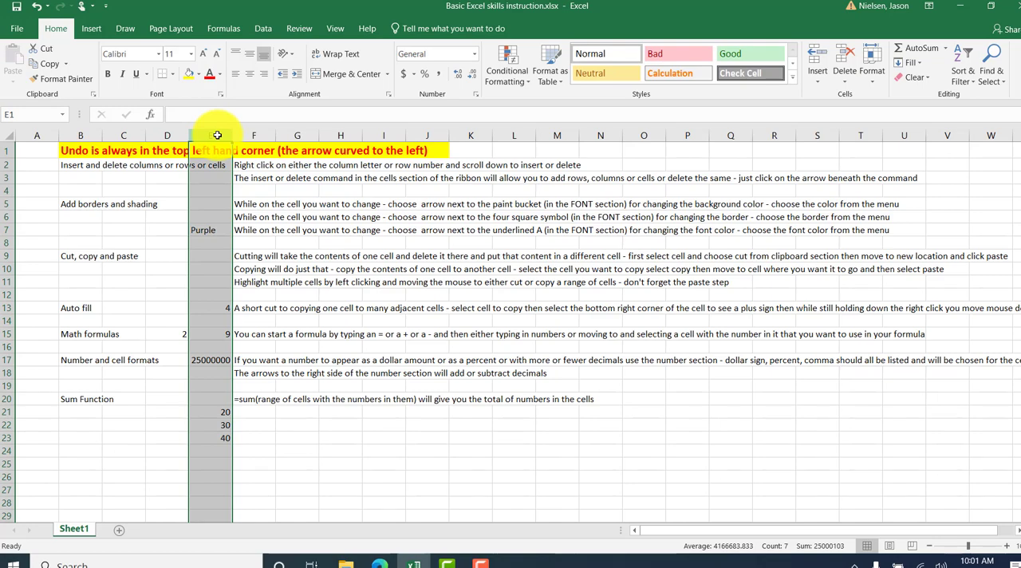
right_click(217, 134)
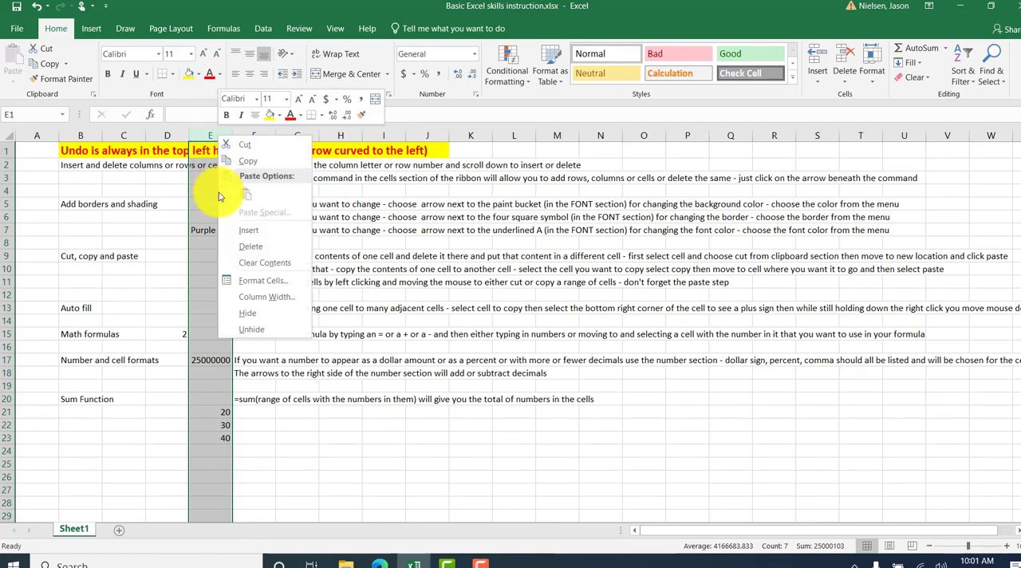
click(245, 231)
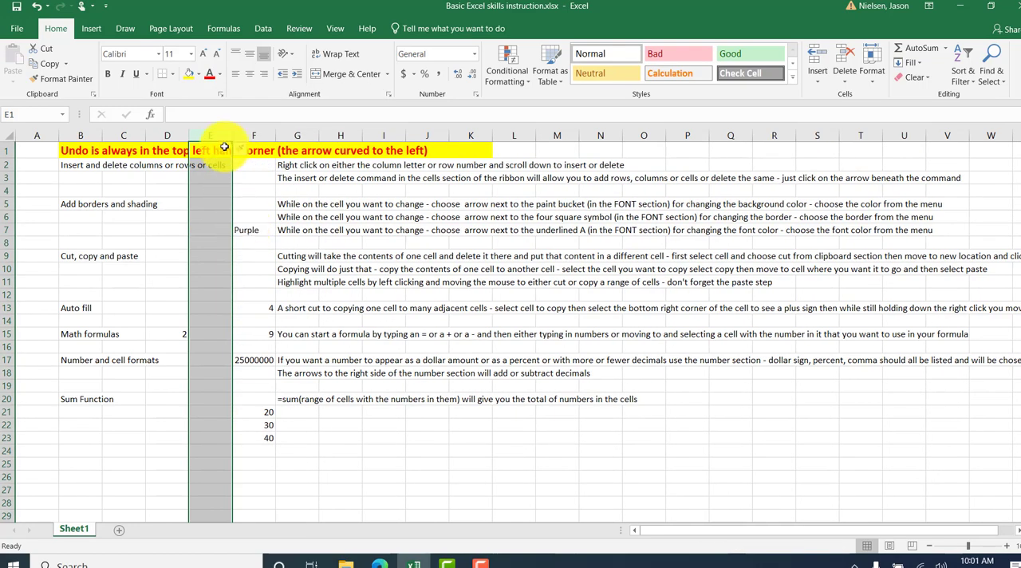
right_click(218, 134)
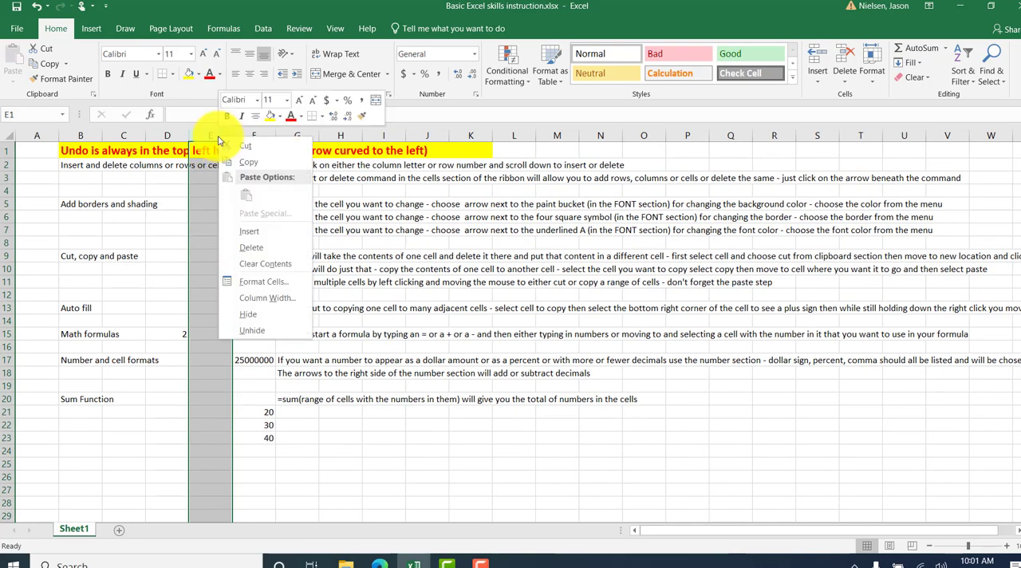
click(245, 252)
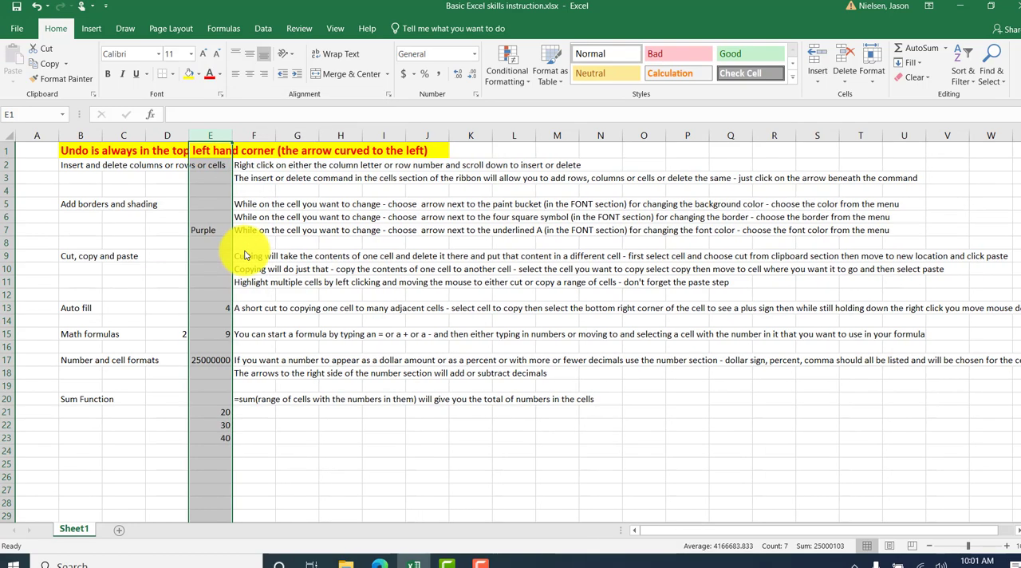
Insert a blank row at row 4 and delete that new row again.
click(7, 191)
right_click(10, 193)
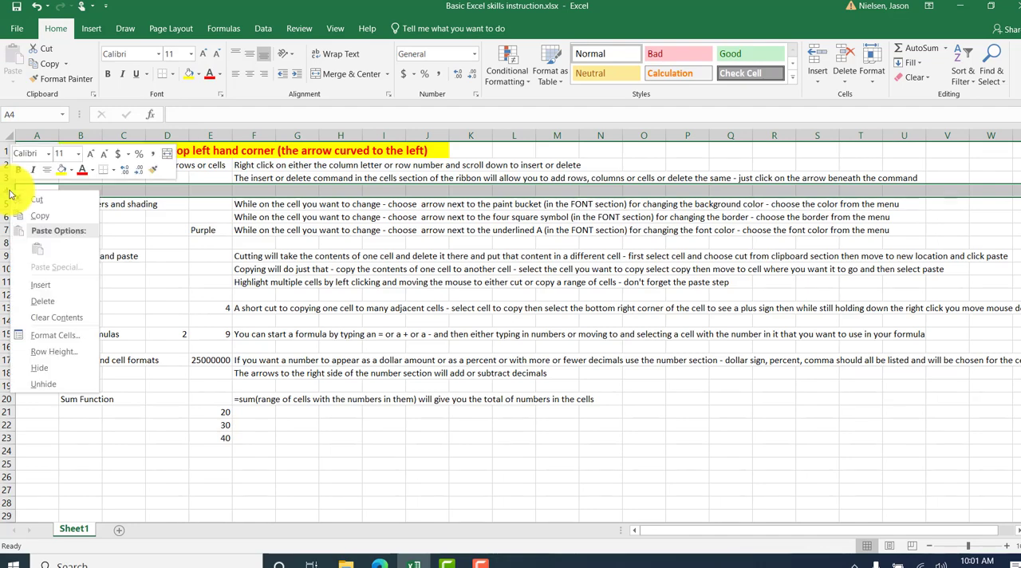
click(36, 287)
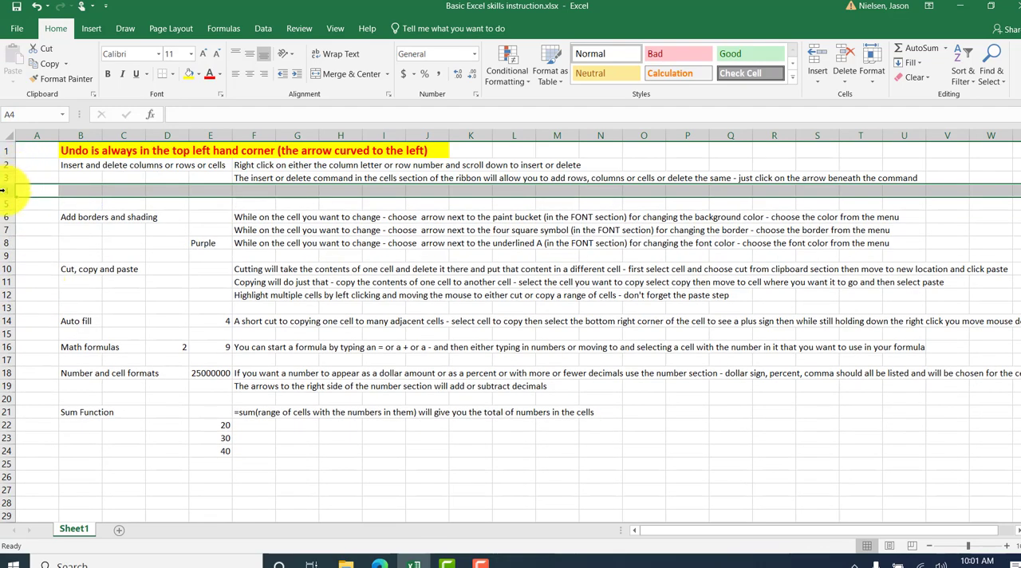
right_click(3, 190)
click(28, 301)
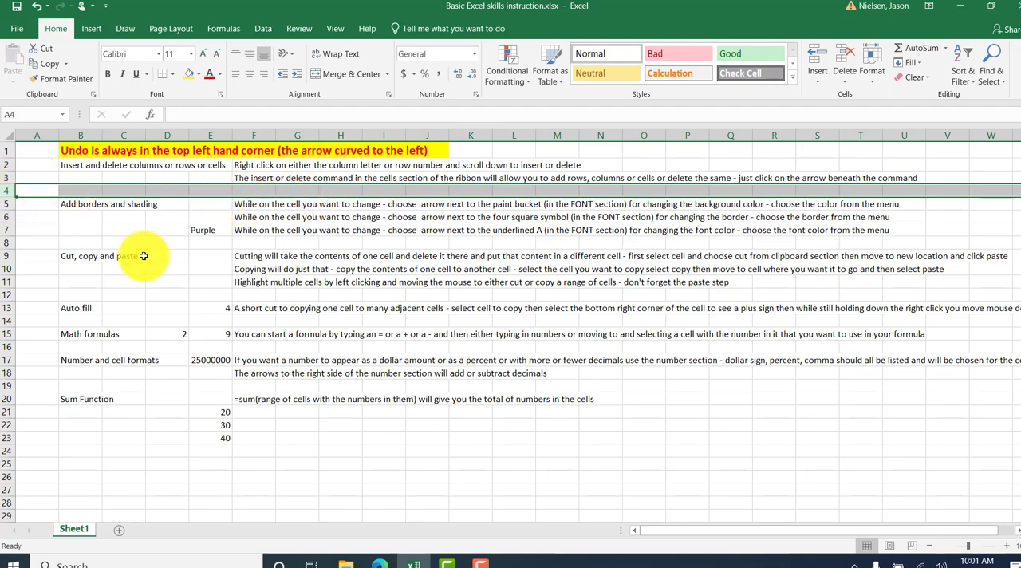
Apply a yellow fill to cell E5 and replace it with a light orange theme color.
click(204, 206)
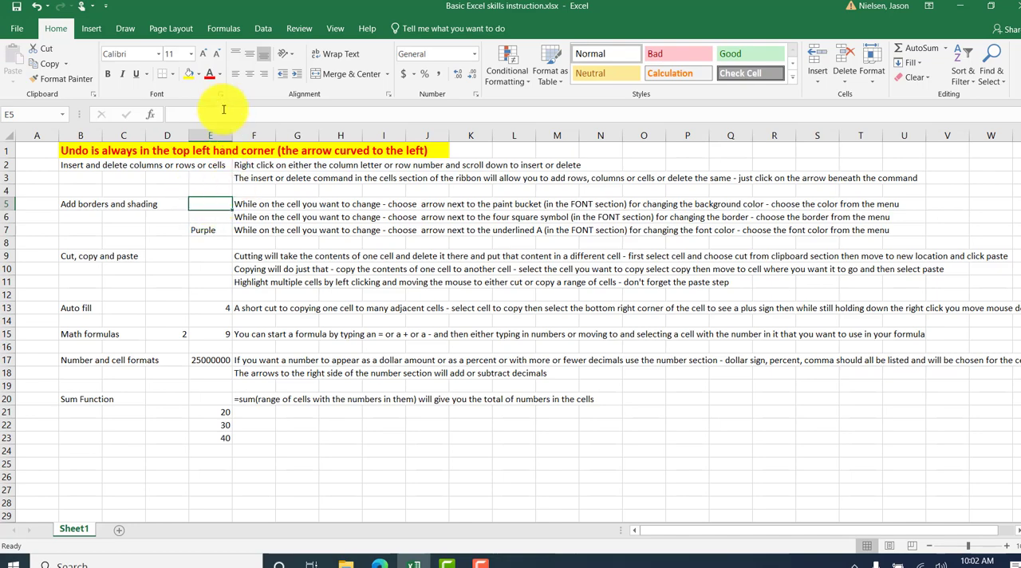
click(199, 76)
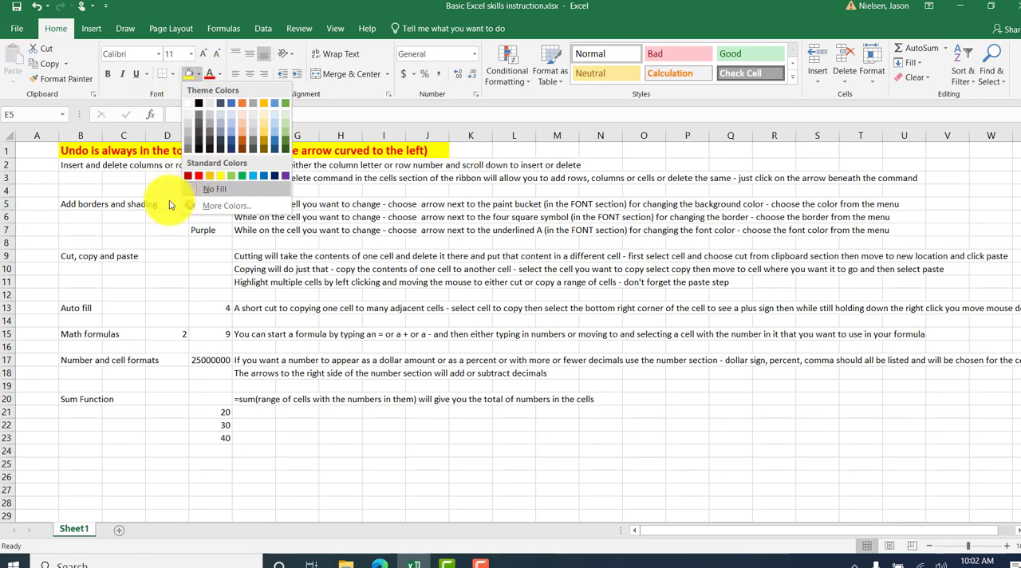
click(139, 232)
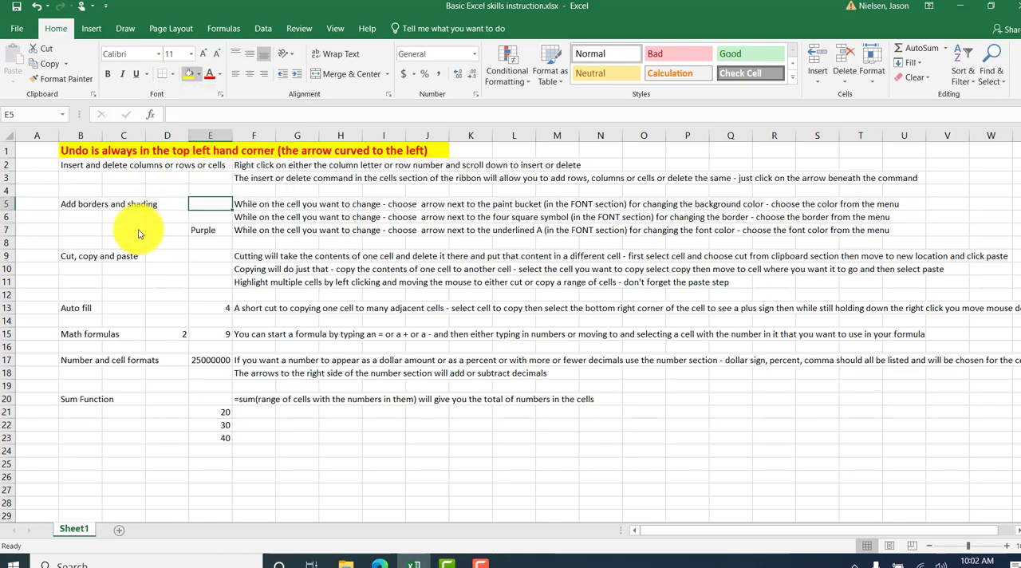
click(188, 80)
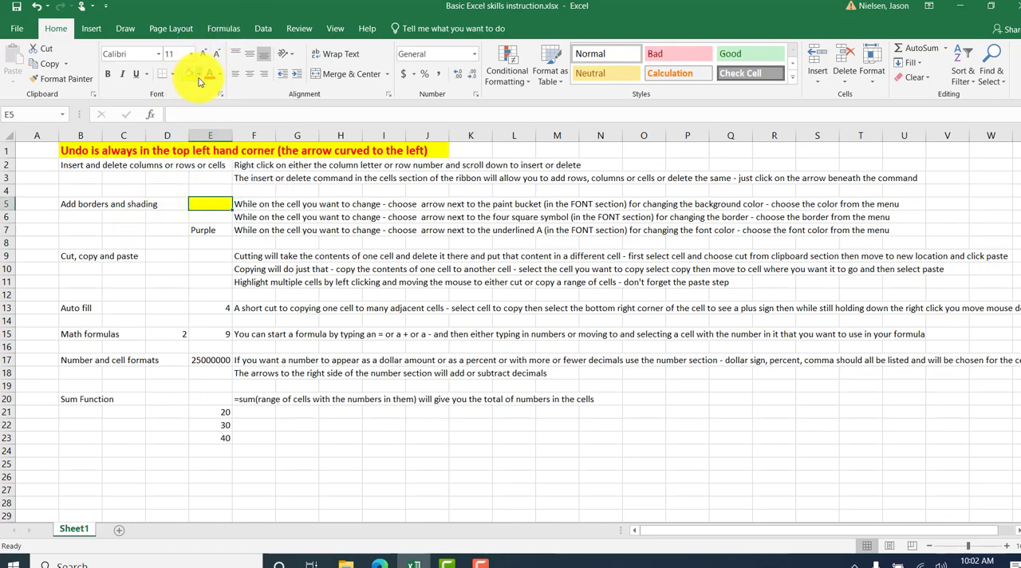
click(199, 77)
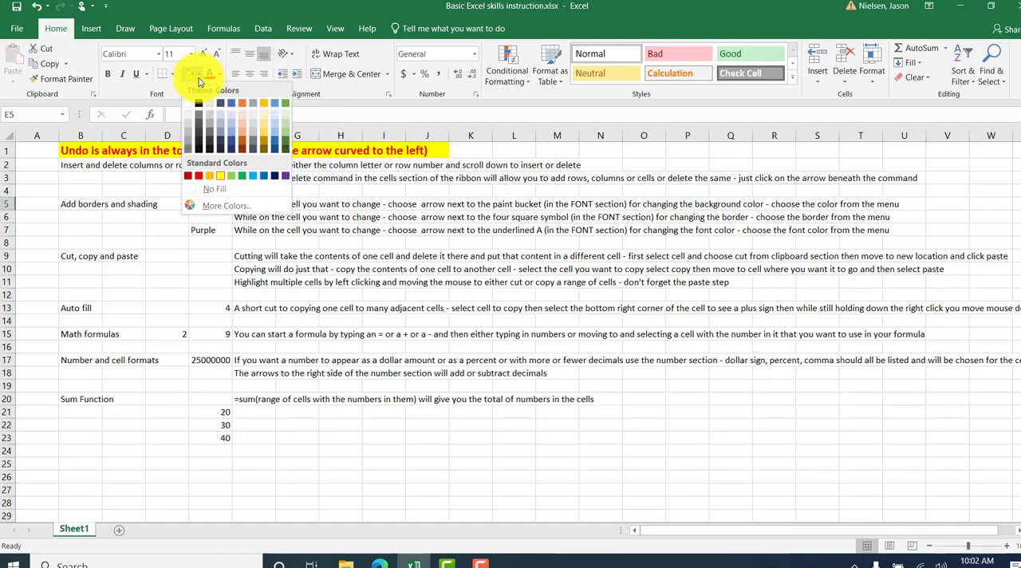
click(244, 126)
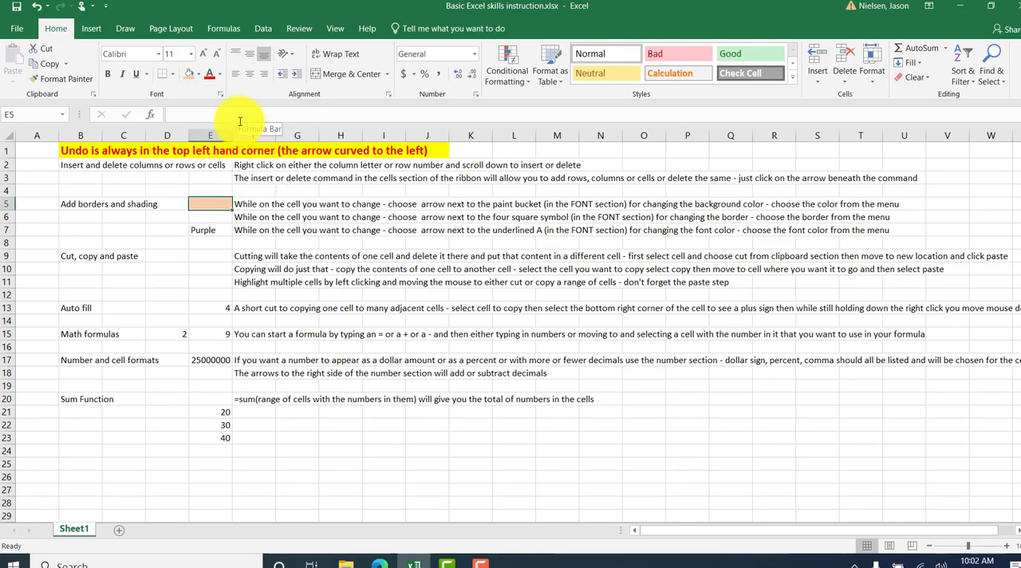
Add Thick Outside Borders around cell E6.
click(210, 216)
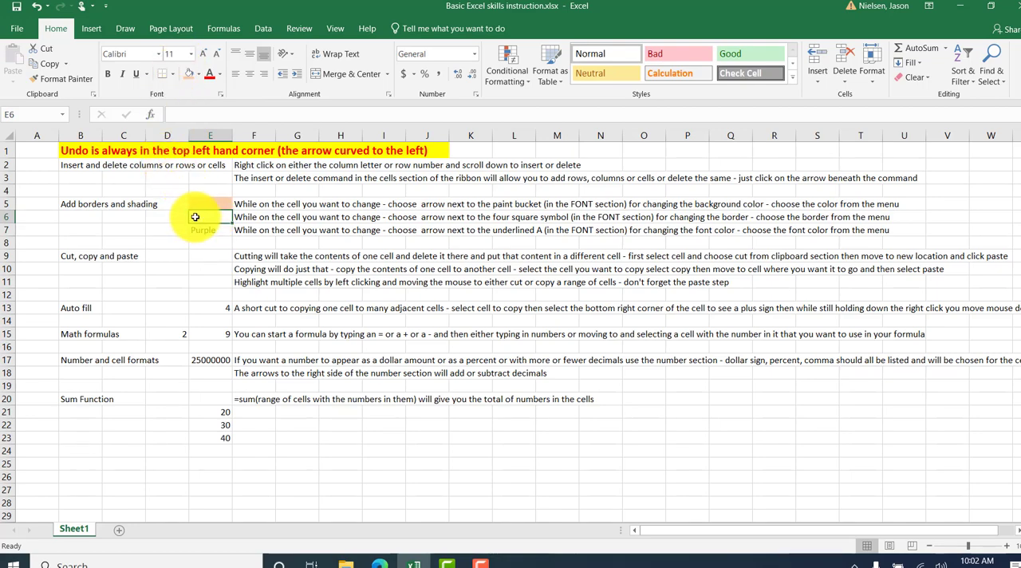
click(175, 77)
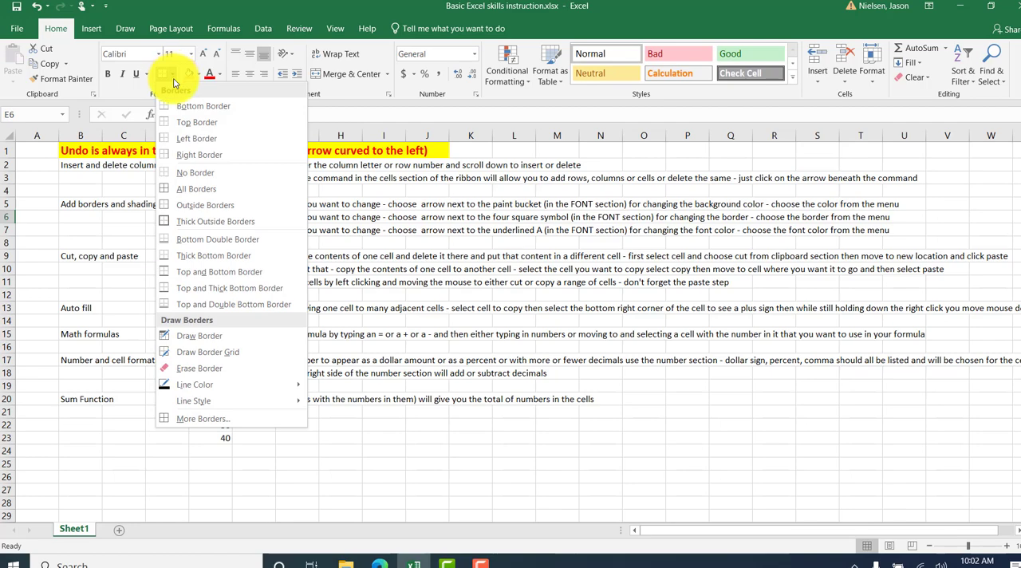
click(195, 230)
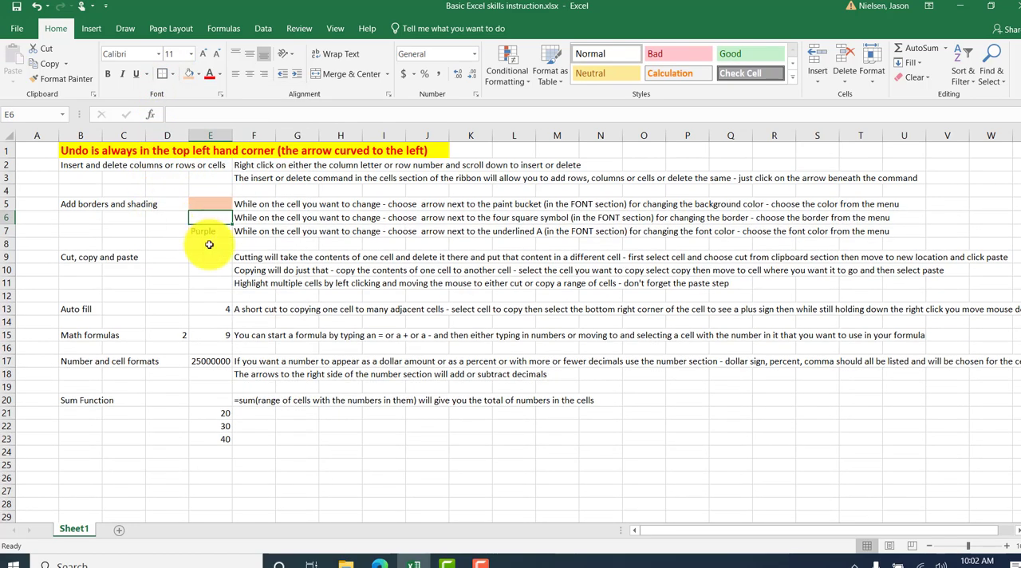
click(209, 243)
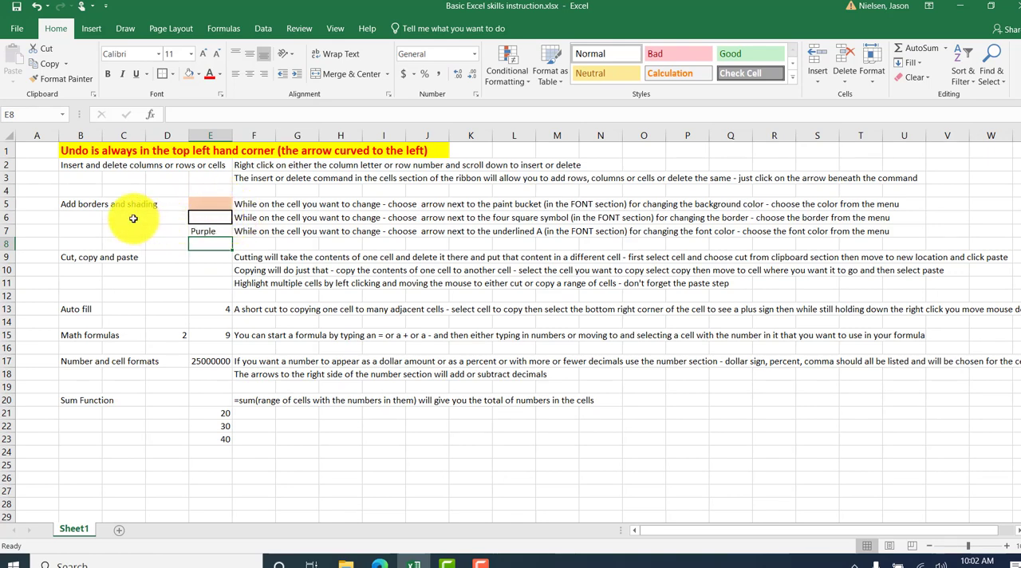
Add Thick Outside Borders around the range C6:D7 and clear them again with No Border.
drag(133, 218, 165, 230)
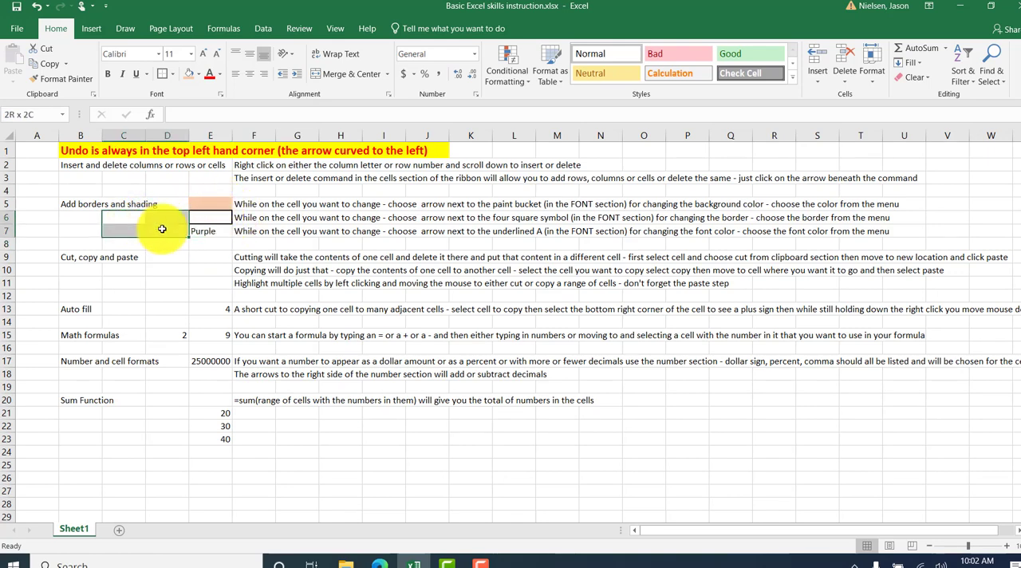
click(171, 73)
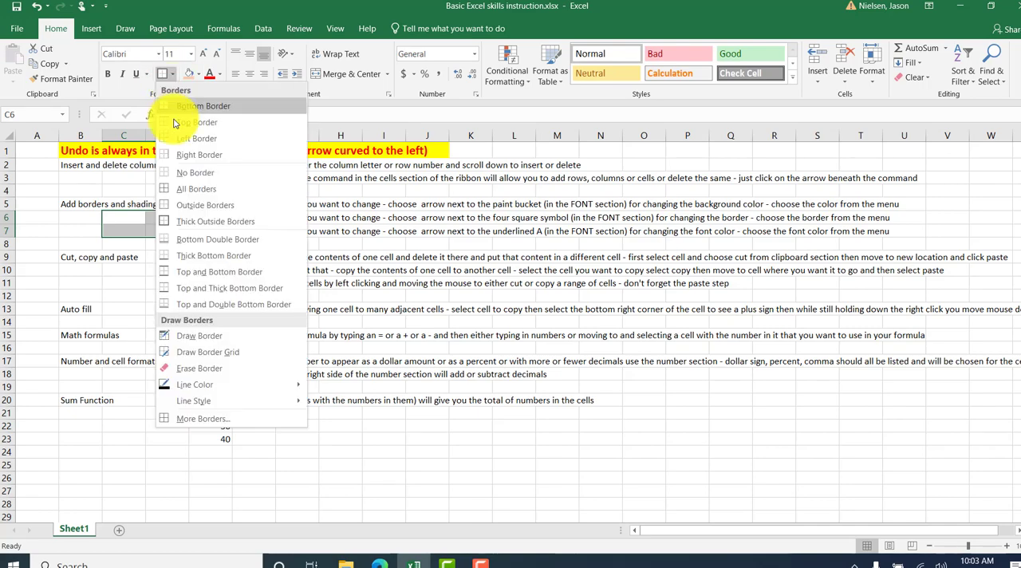
click(182, 221)
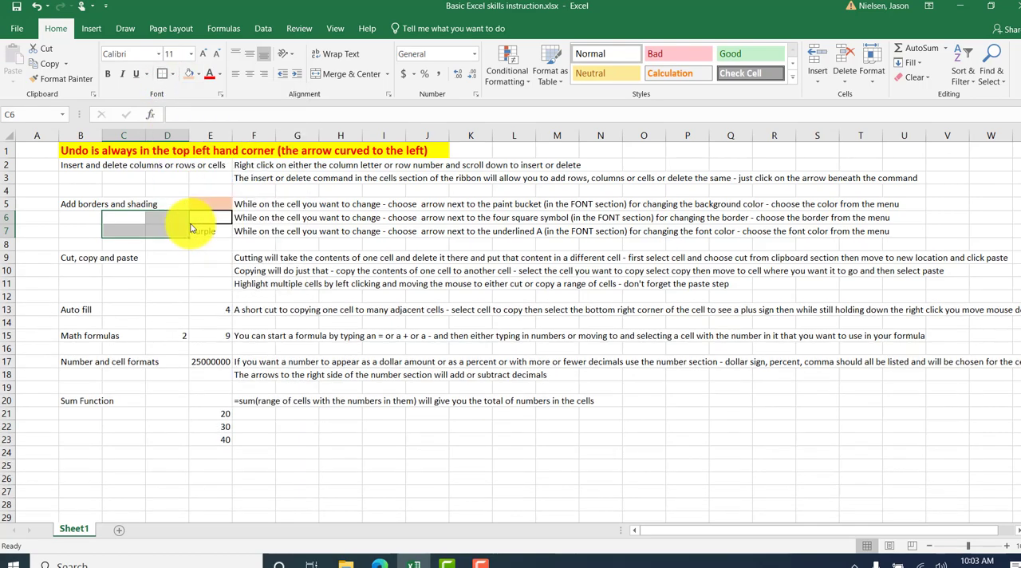
click(123, 270)
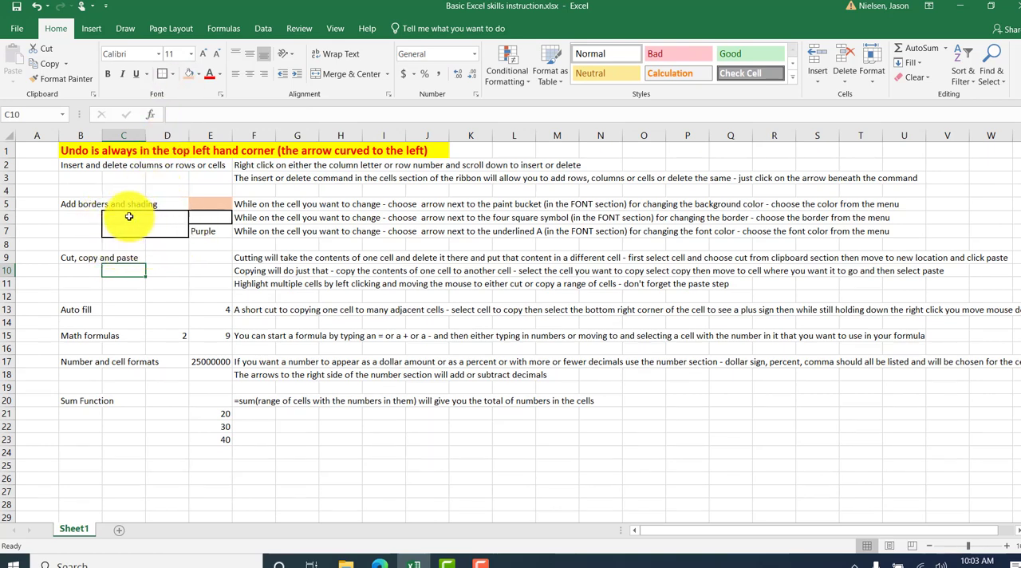
drag(128, 217, 160, 230)
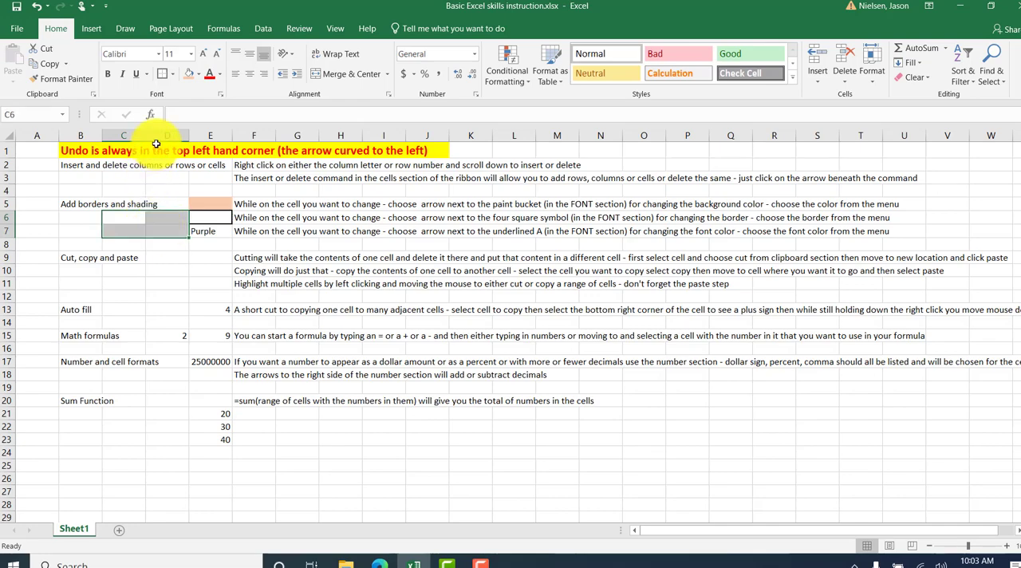
click(173, 73)
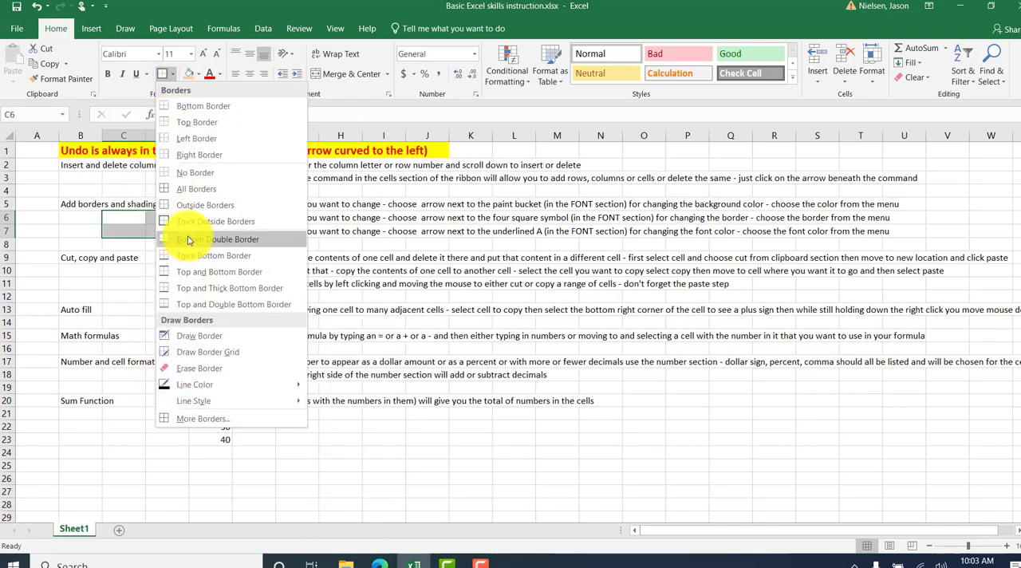
click(192, 172)
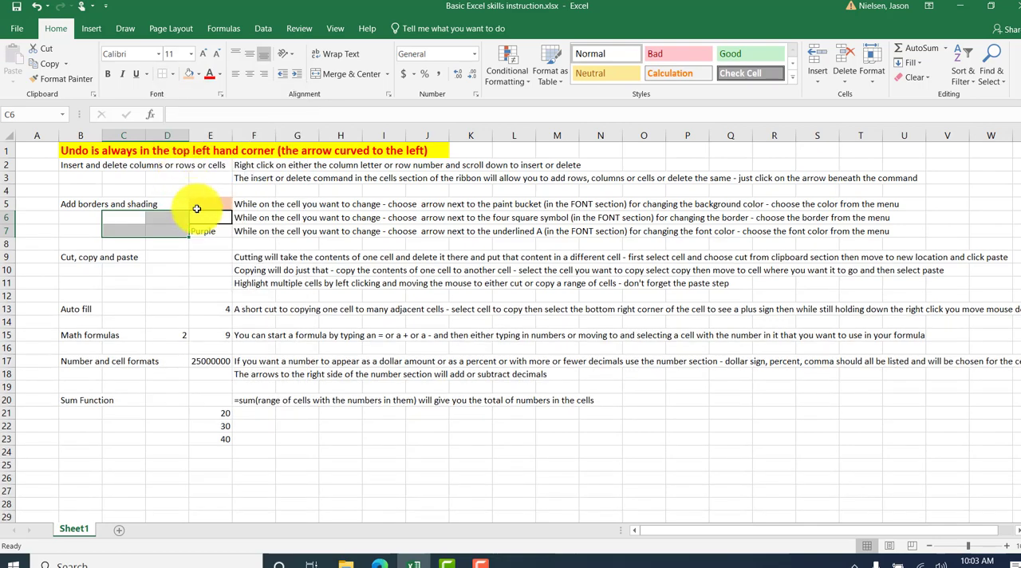
click(217, 222)
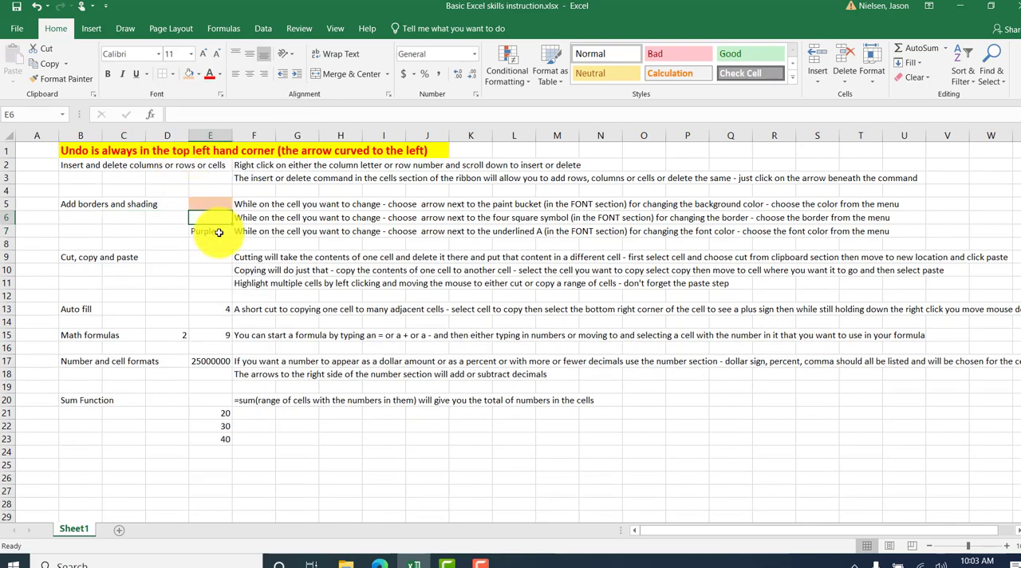
Color the word "Purple" in cell E7 red and replace that with the standard green font color.
click(219, 233)
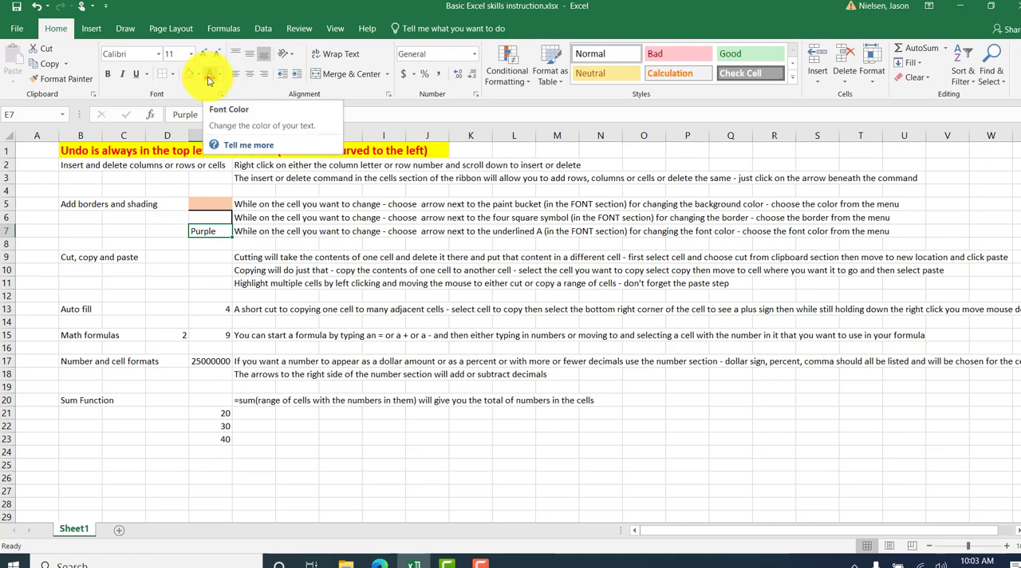
click(209, 79)
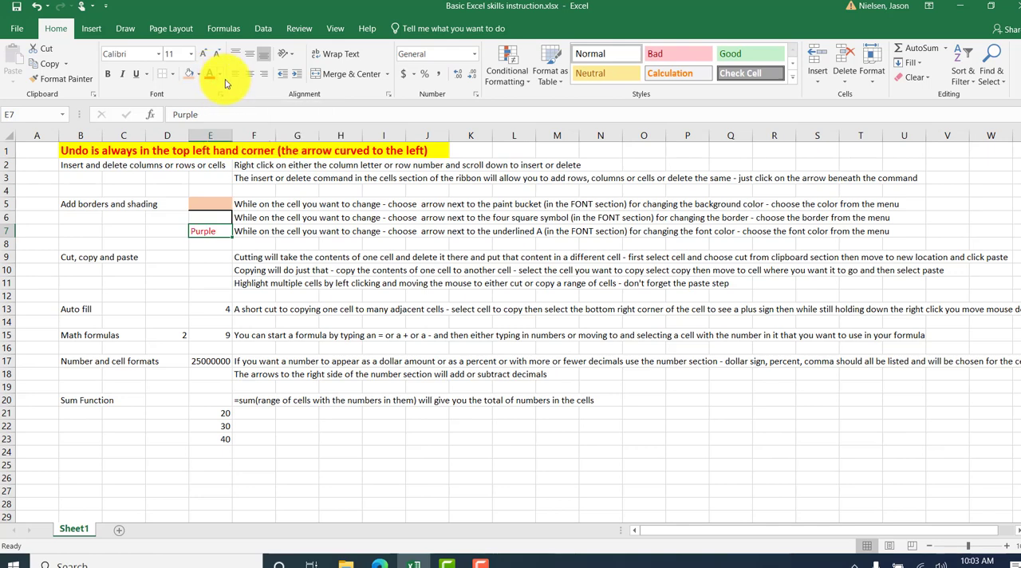
click(222, 83)
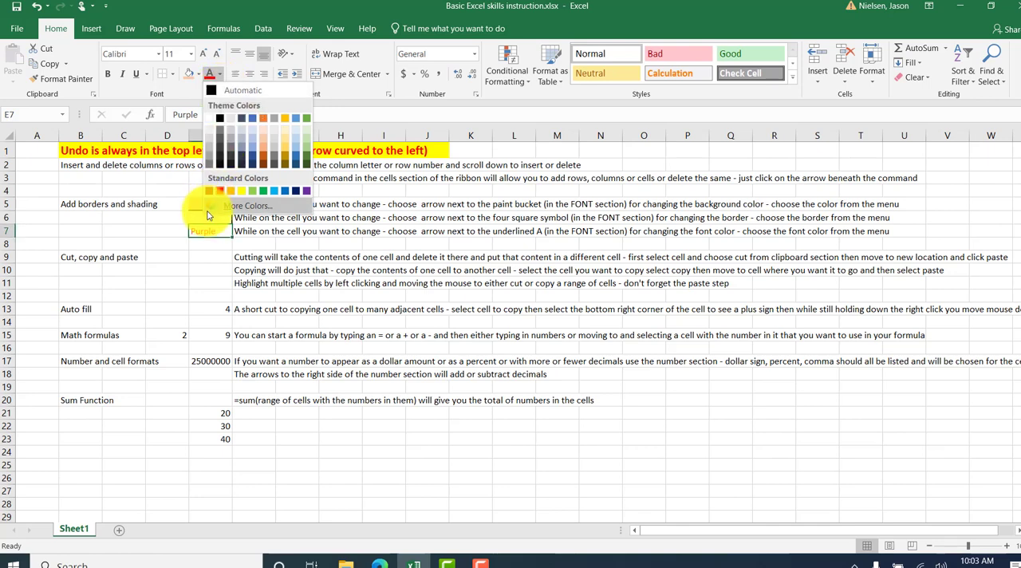
click(208, 235)
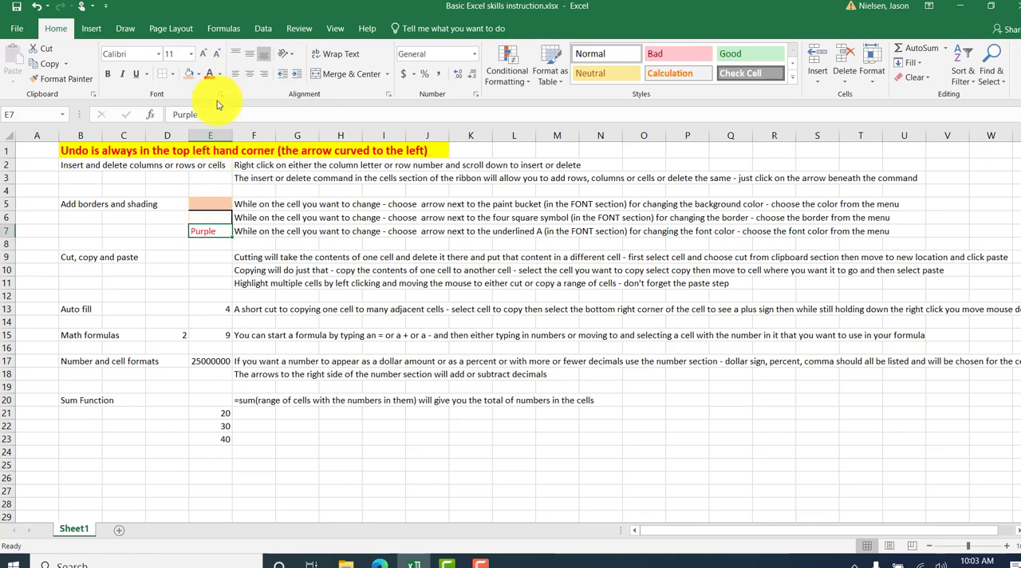
click(220, 75)
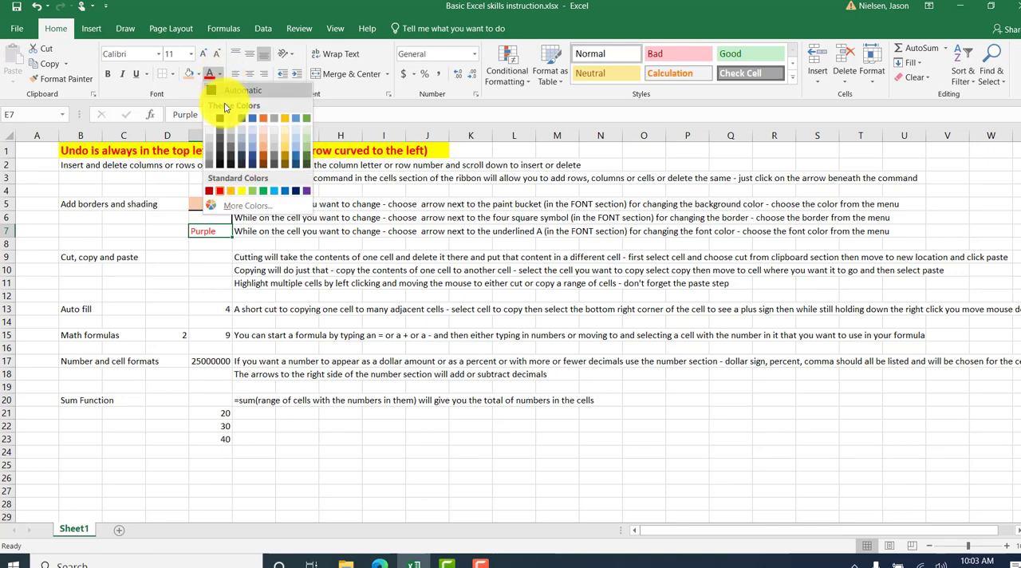
click(263, 192)
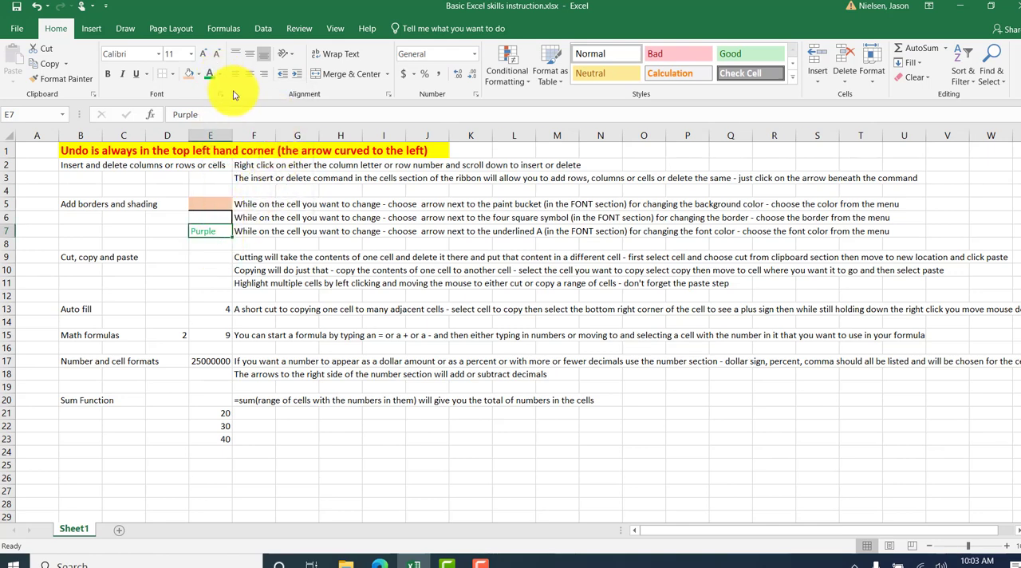
Change the font color of the word "Purple" in cell E7 to the standard purple.
click(220, 77)
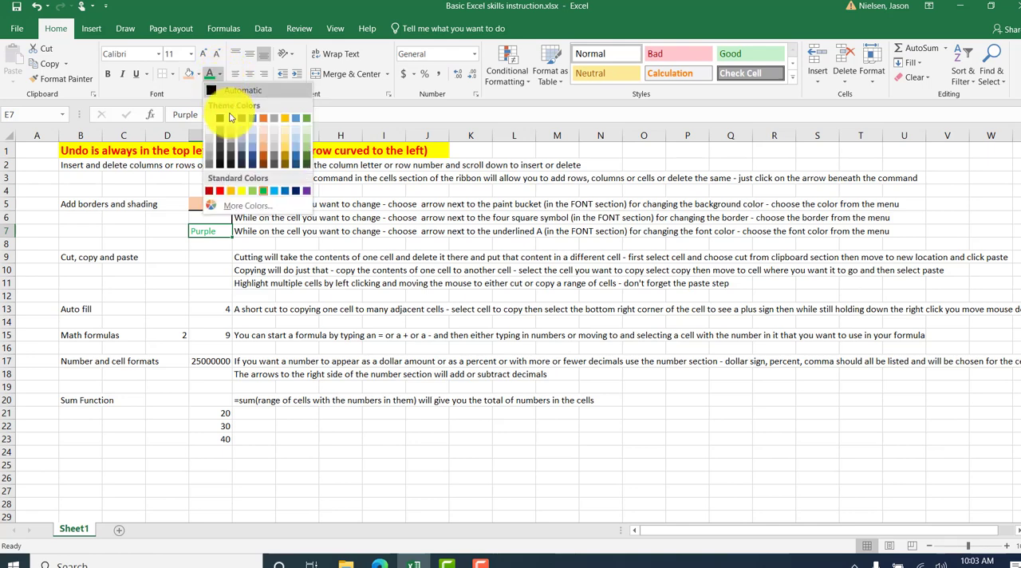
click(307, 192)
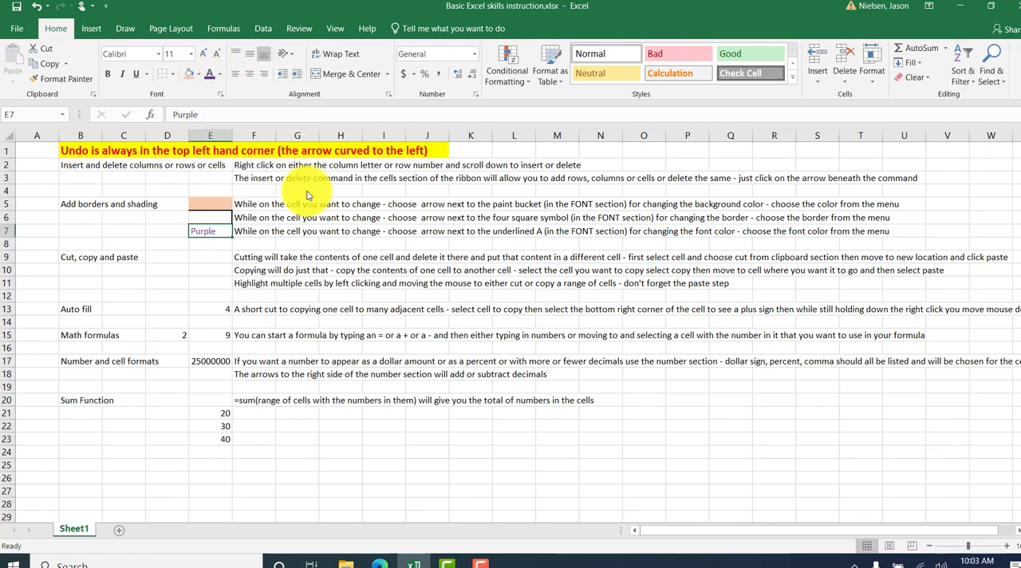
Enter "hello" in cell E9 and move it to cell D9 with cut and paste.
click(197, 258)
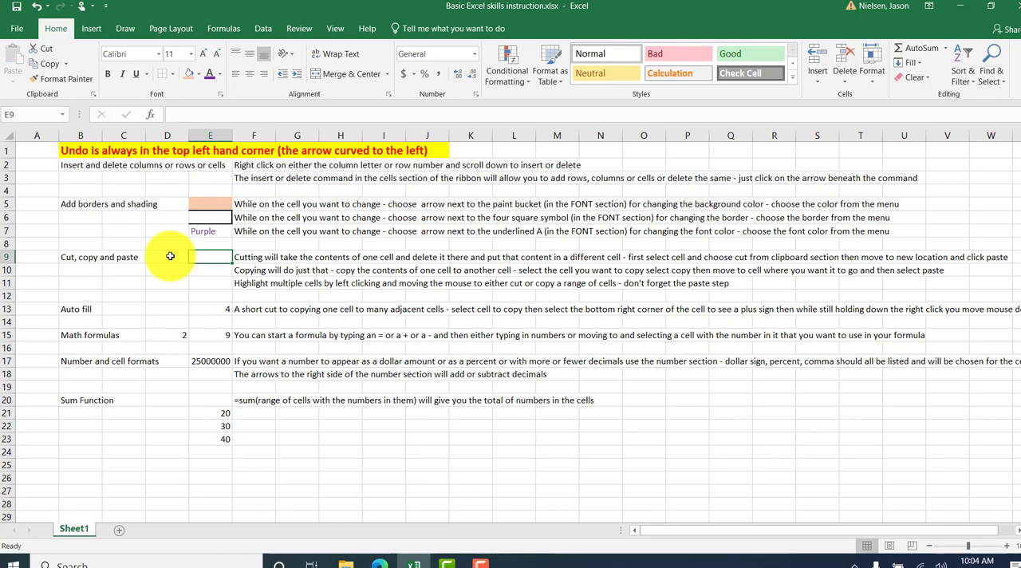
text(hello)
key(Return)
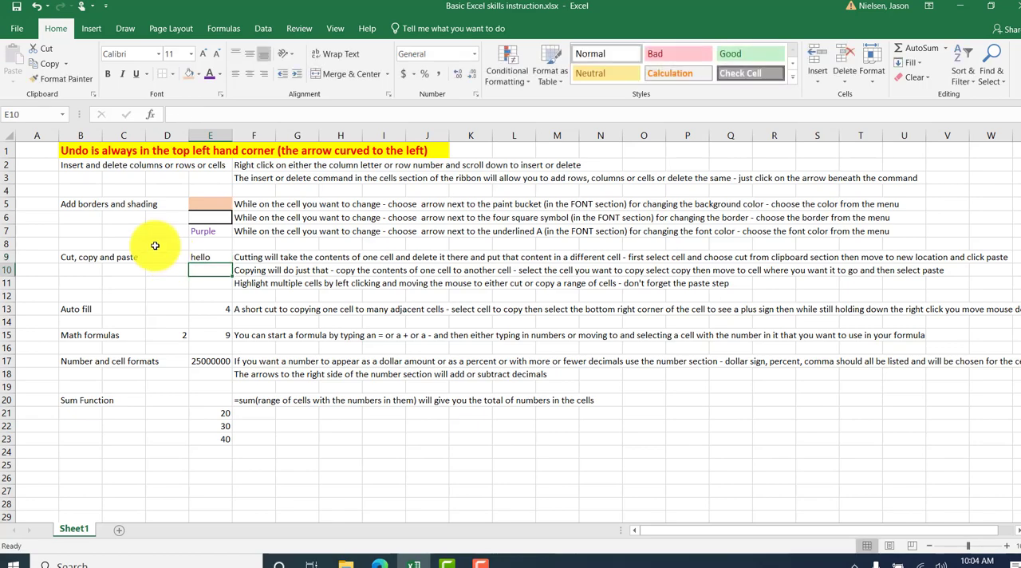
click(208, 257)
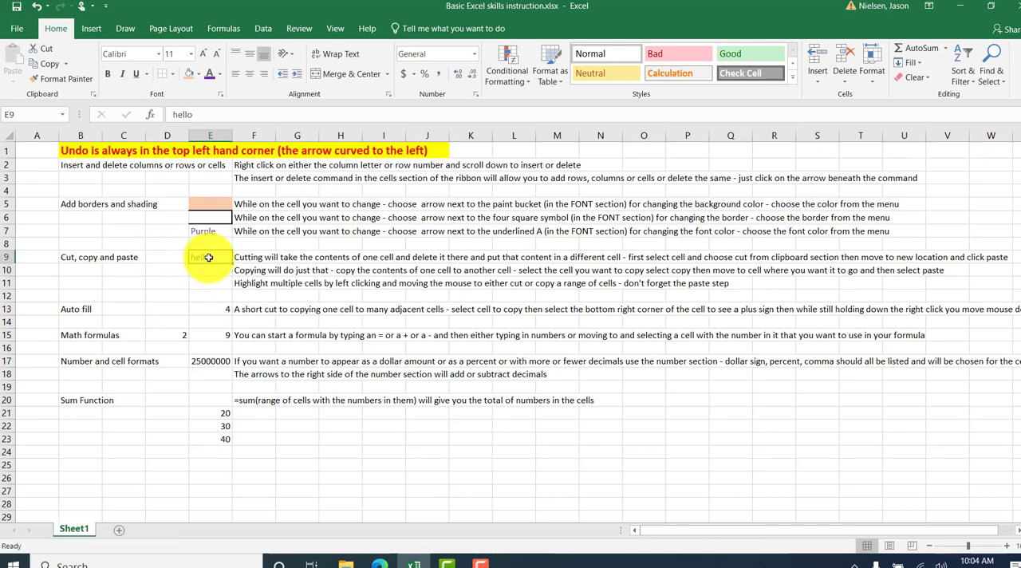
click(40, 50)
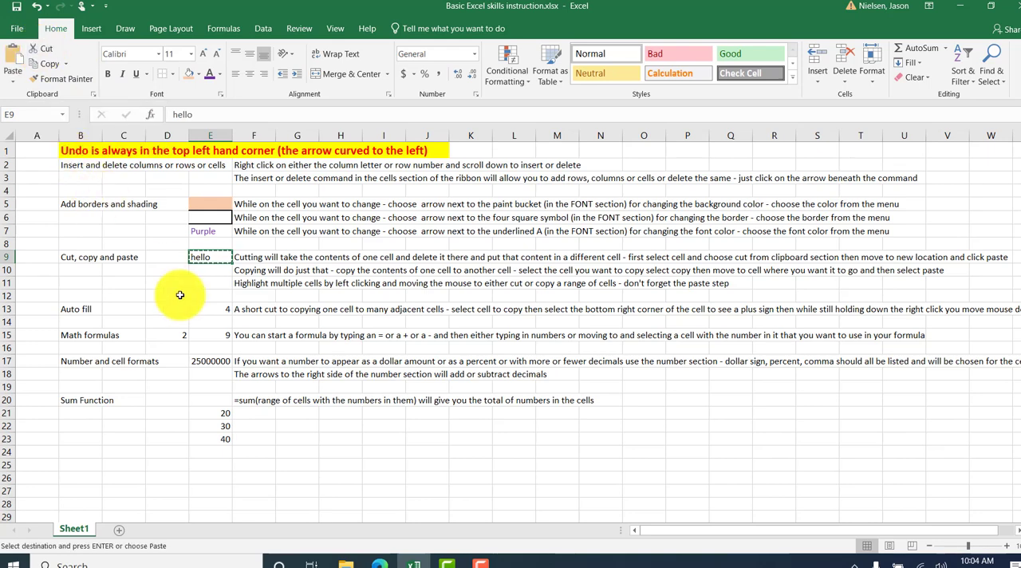
click(163, 257)
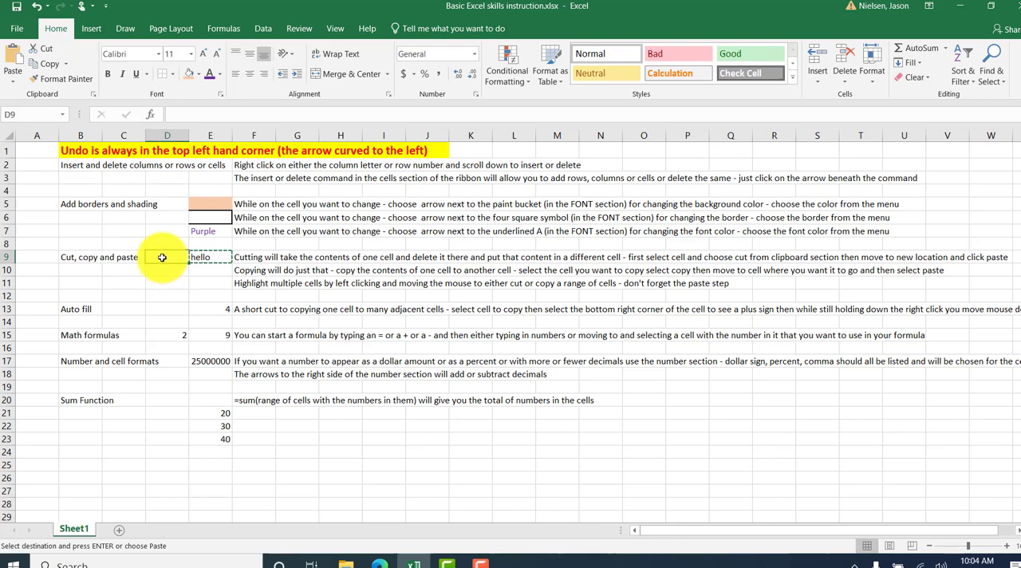
click(12, 54)
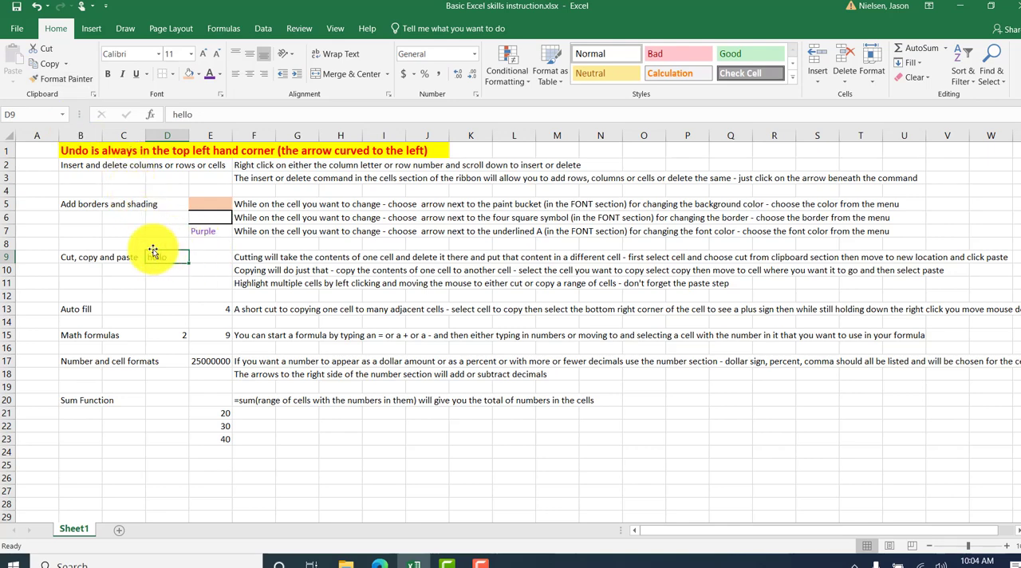
Enter "hello" in cell E10 and copy it into cell D10.
click(202, 270)
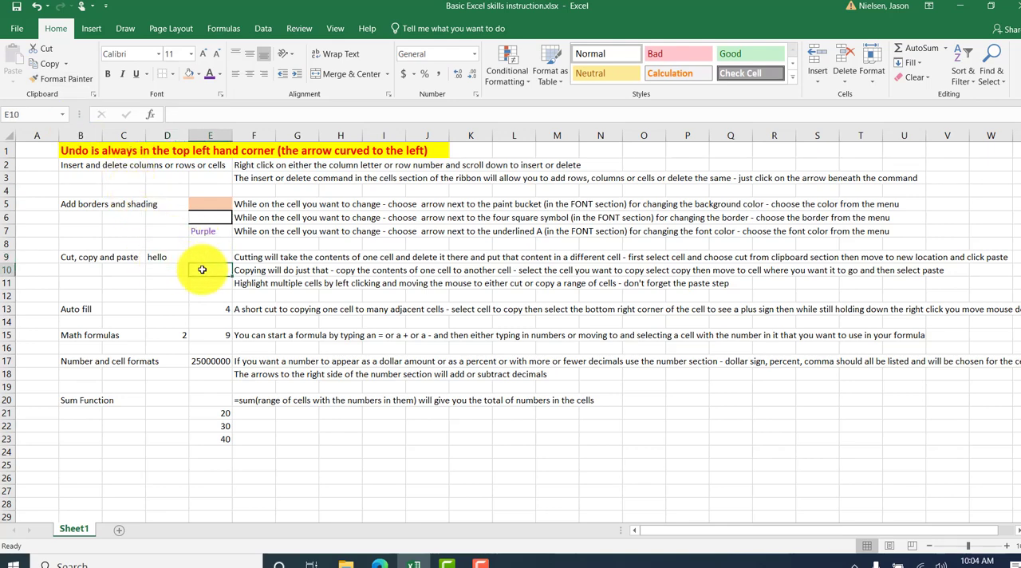
text(hello)
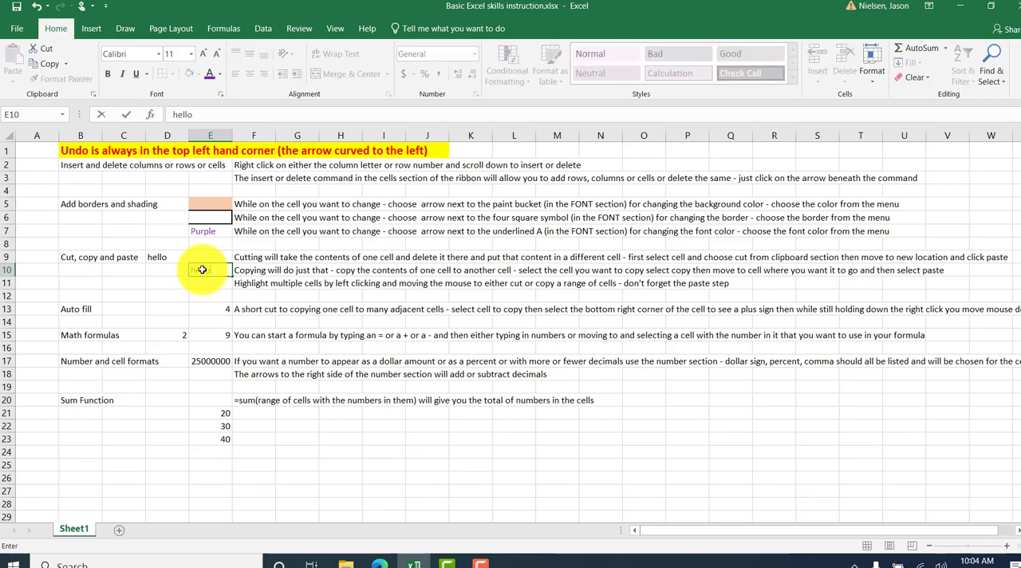
key(Return)
click(207, 269)
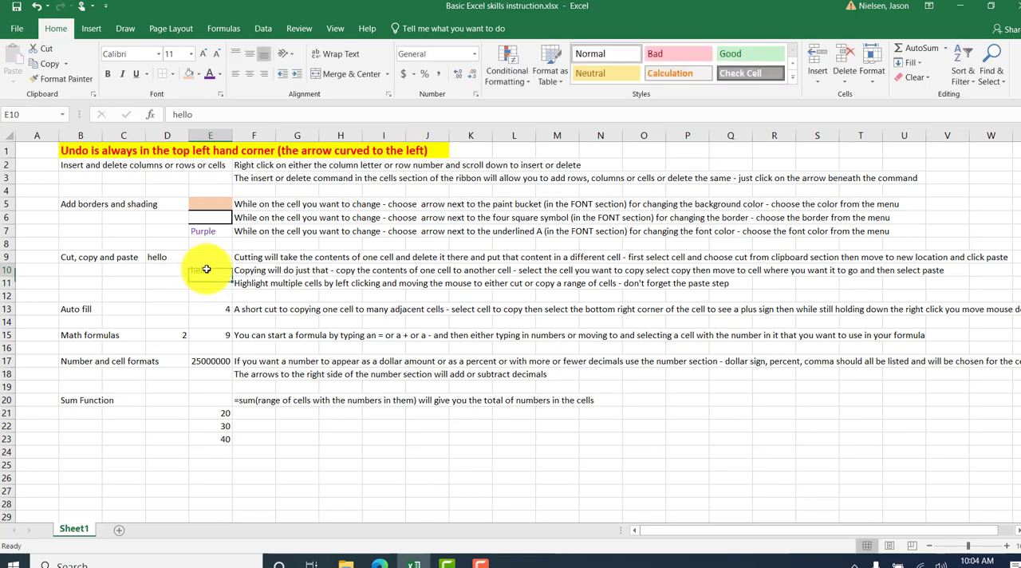
click(46, 68)
click(164, 268)
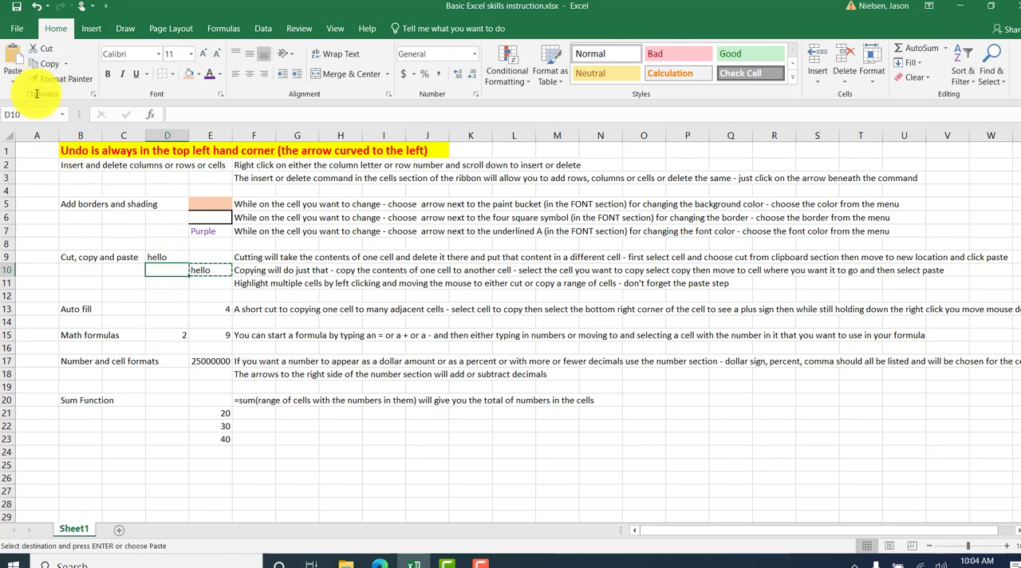
click(16, 63)
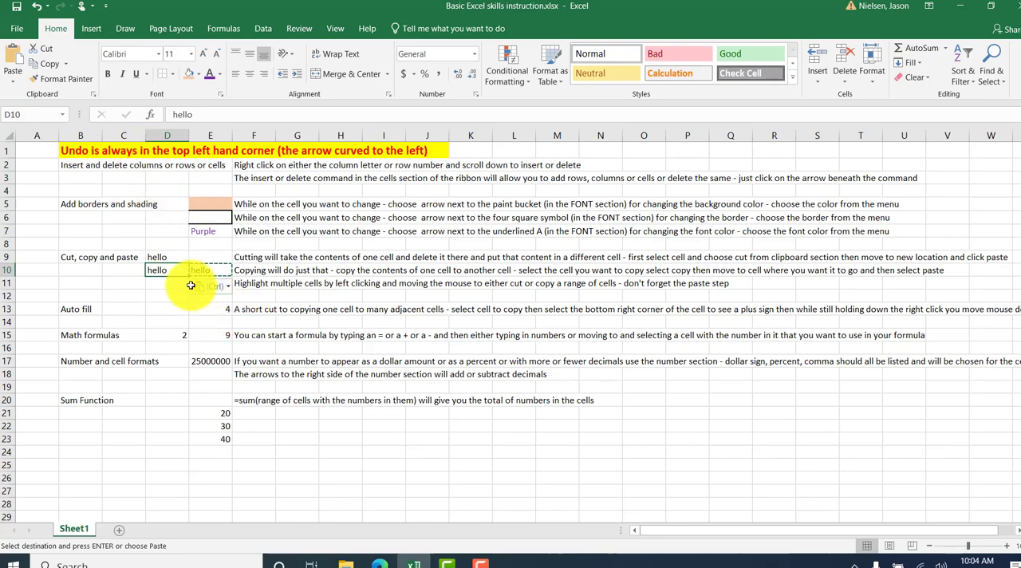
key(Escape)
Copy the range D10:E10 and paste it into row 11 starting at cell D11.
drag(160, 272, 202, 268)
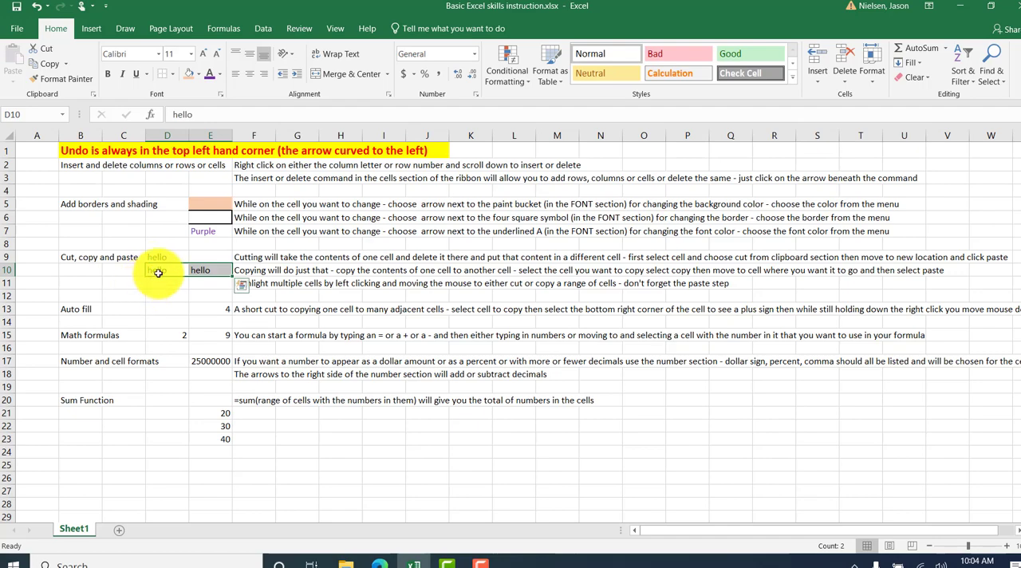
click(162, 276)
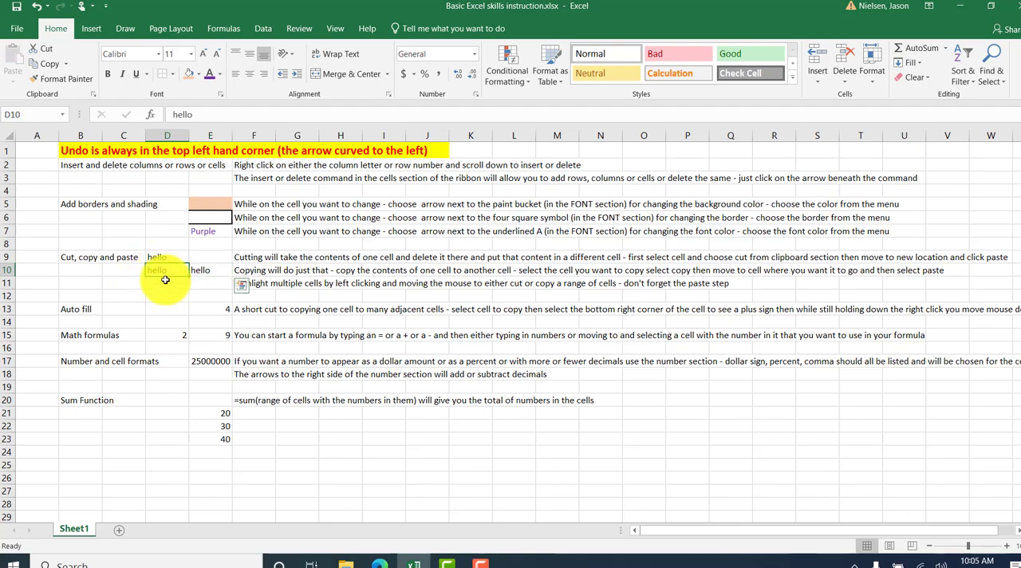
drag(165, 279, 208, 265)
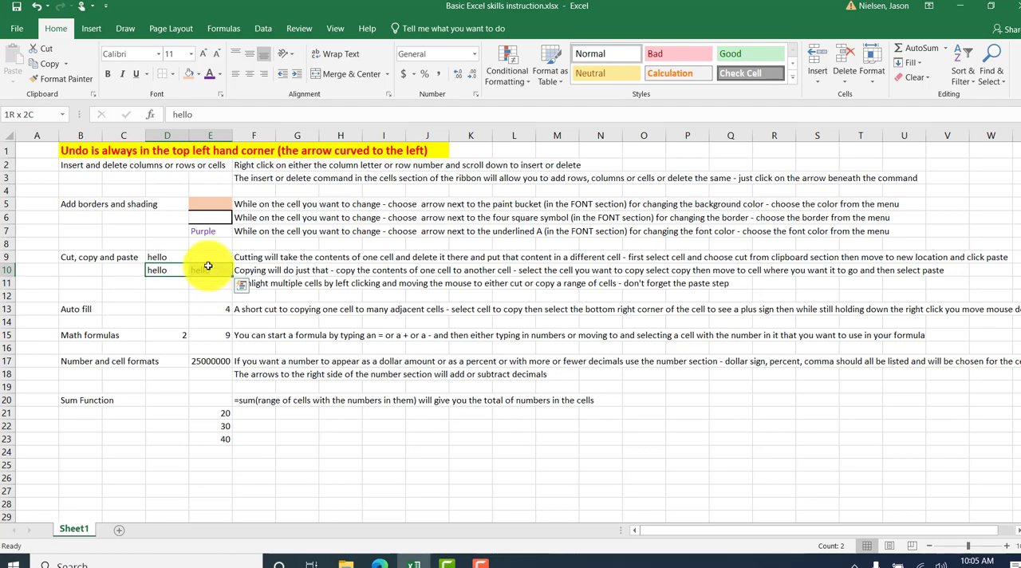
mouse_move(208, 266)
mouse_down()
mouse_move(210, 293)
mouse_move(210, 271)
mouse_up()
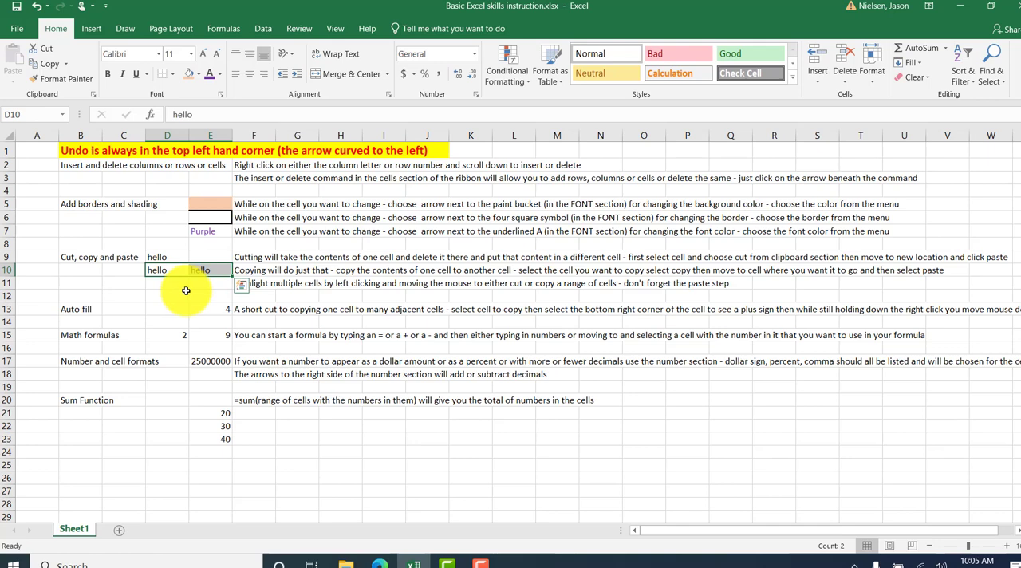
click(169, 269)
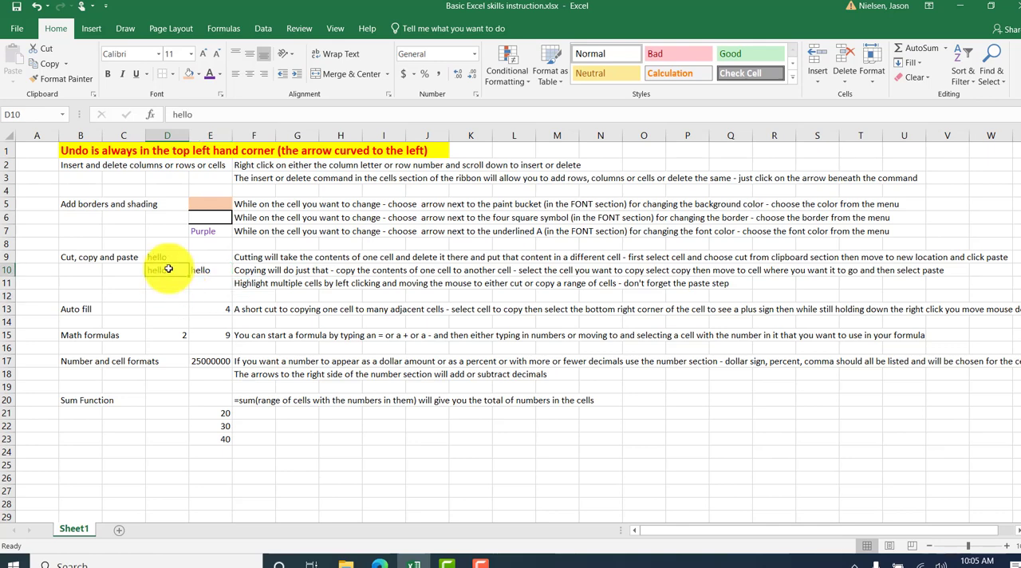
drag(169, 269, 210, 271)
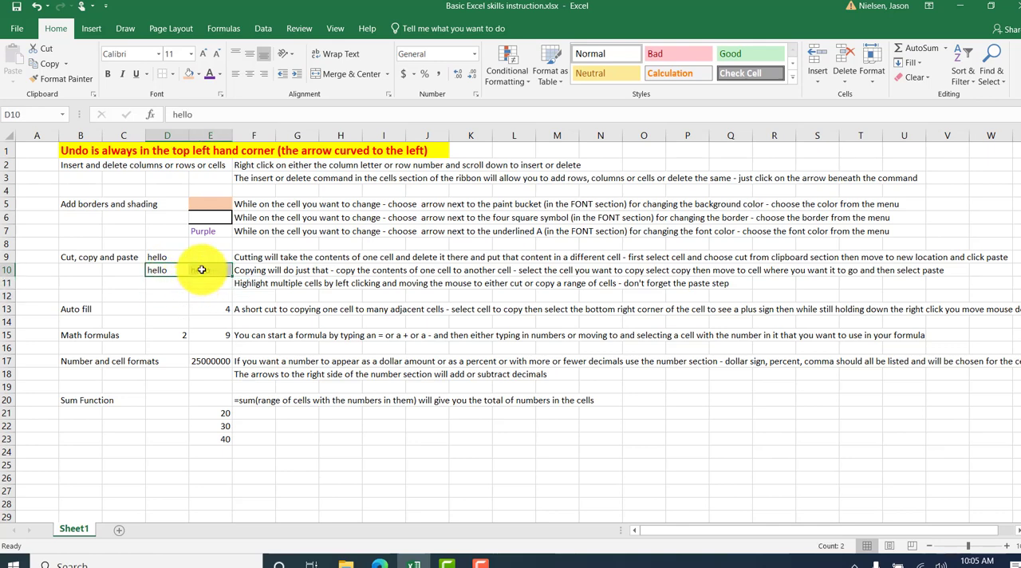
click(44, 65)
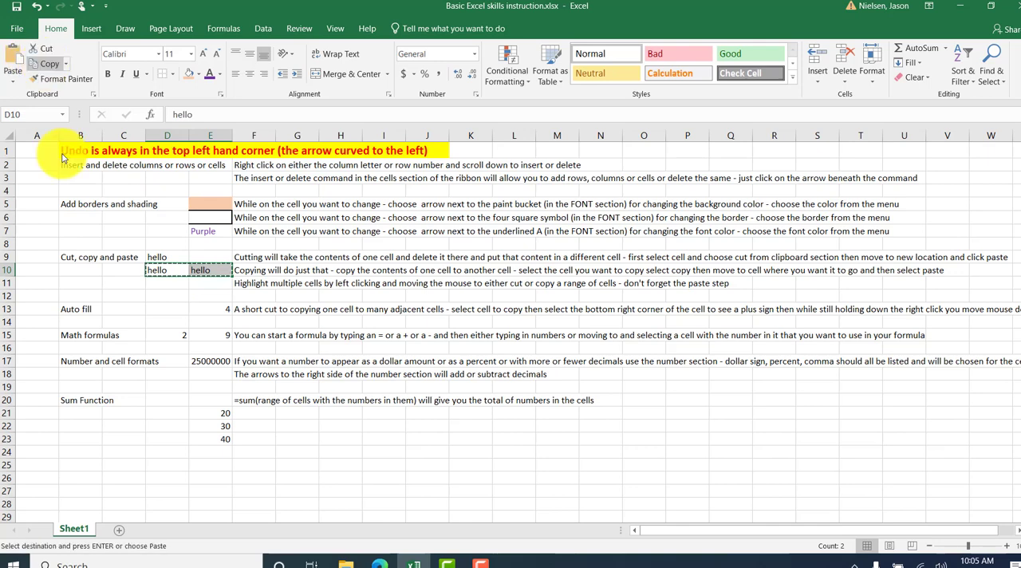
click(167, 283)
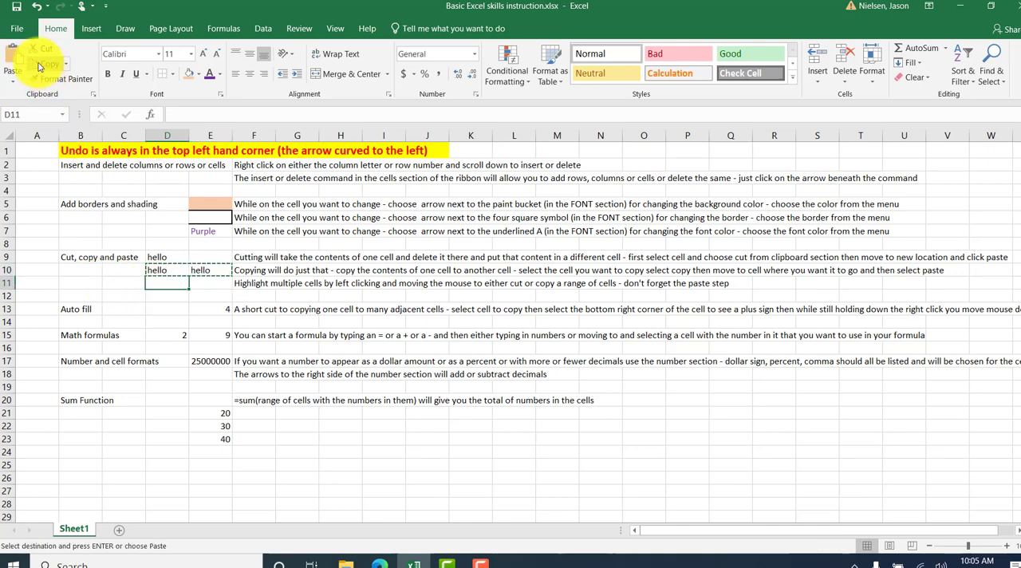
click(12, 62)
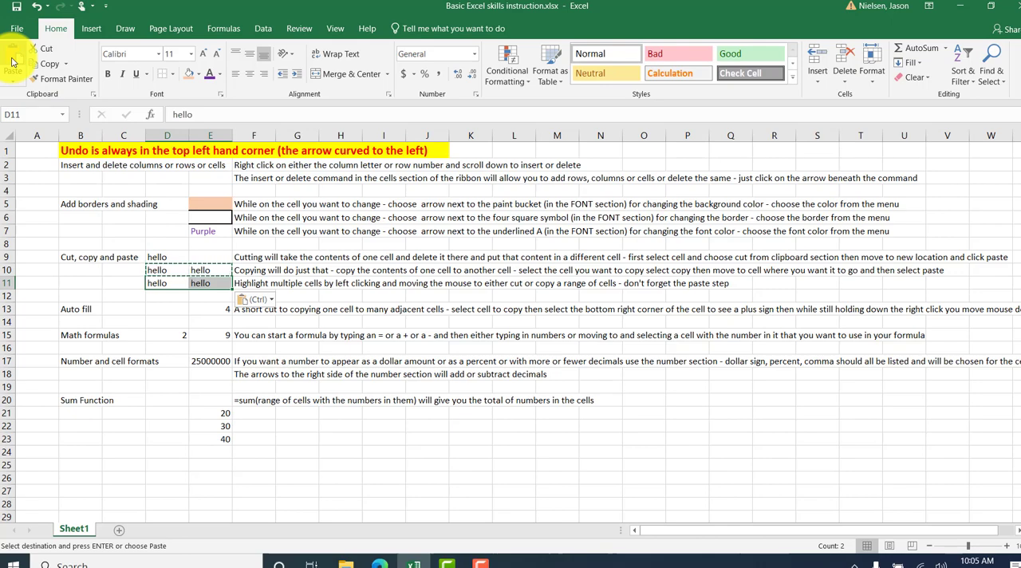
click(176, 309)
key(Escape)
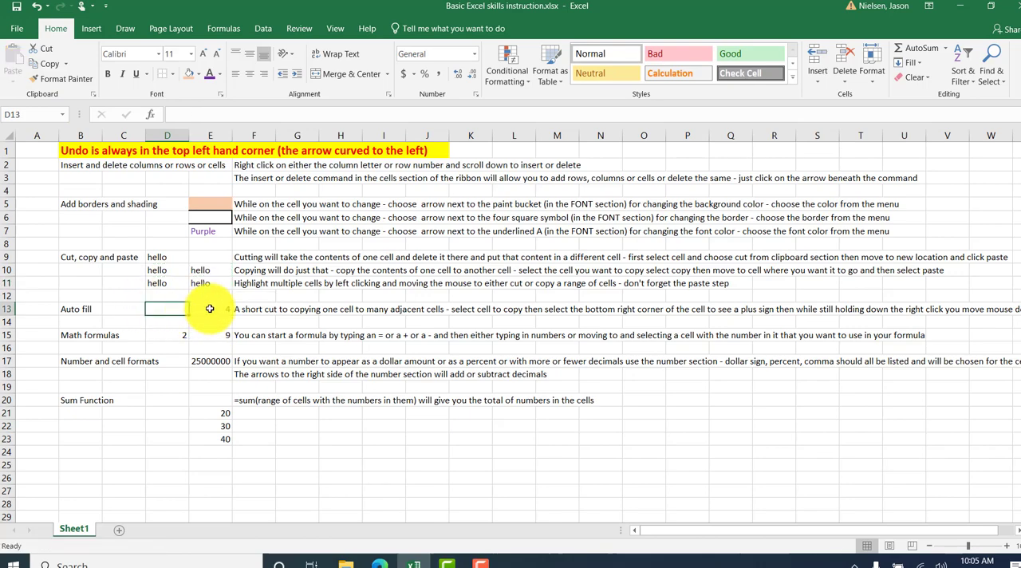
Auto fill the value of cell E13 down into cell E14.
click(210, 309)
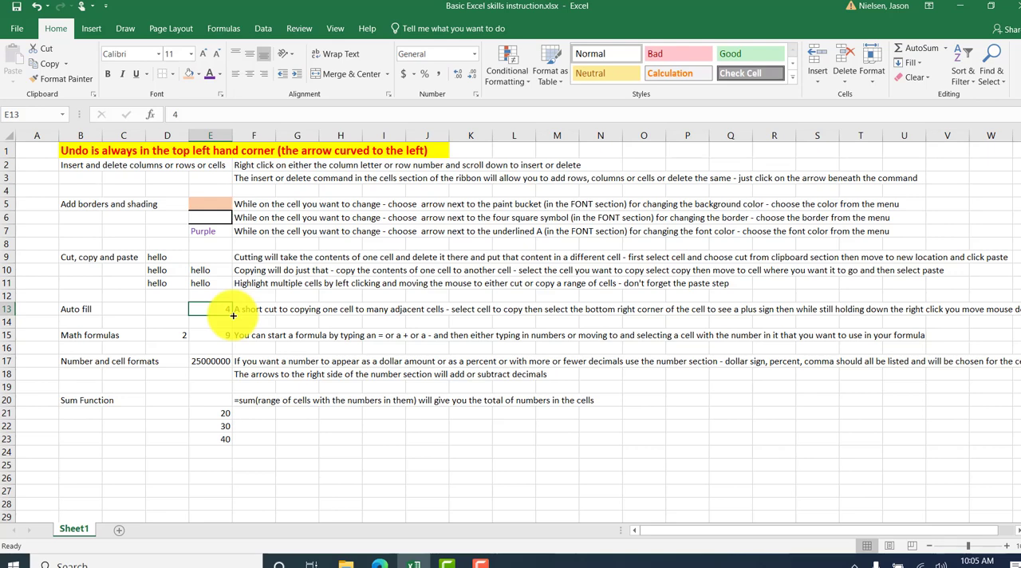
drag(233, 315, 234, 331)
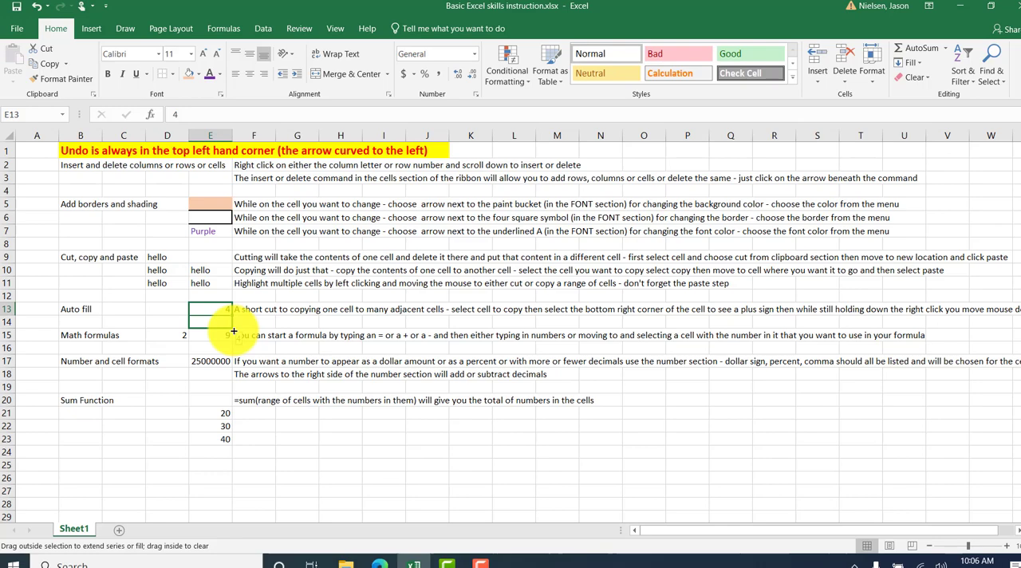
mouse_move(234, 331)
mouse_down()
mouse_move(232, 352)
mouse_move(237, 321)
mouse_move(266, 317)
mouse_move(227, 335)
mouse_up()
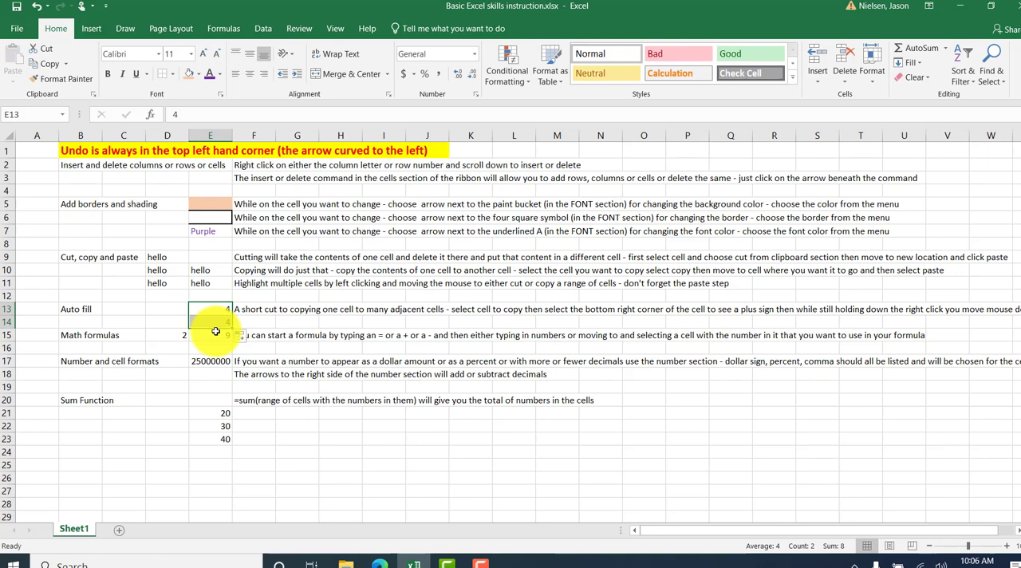
click(216, 323)
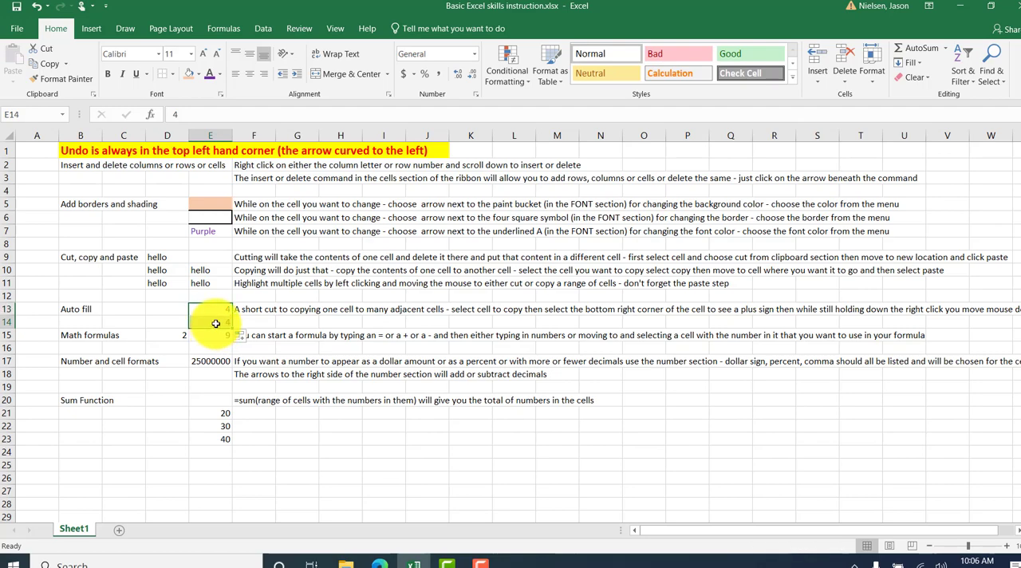
Enter the formula =D15+E15 in cell E16.
click(241, 349)
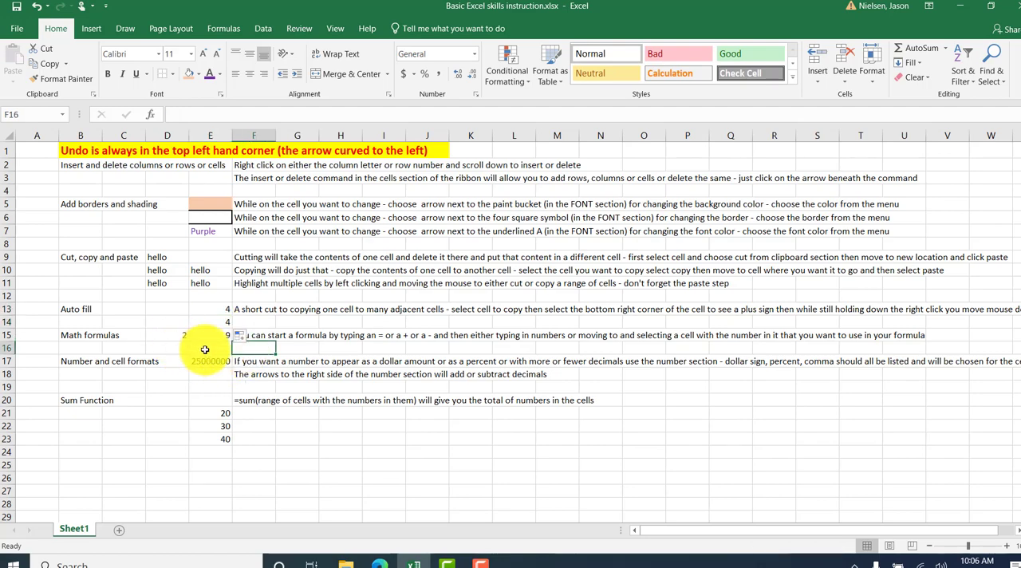
click(207, 348)
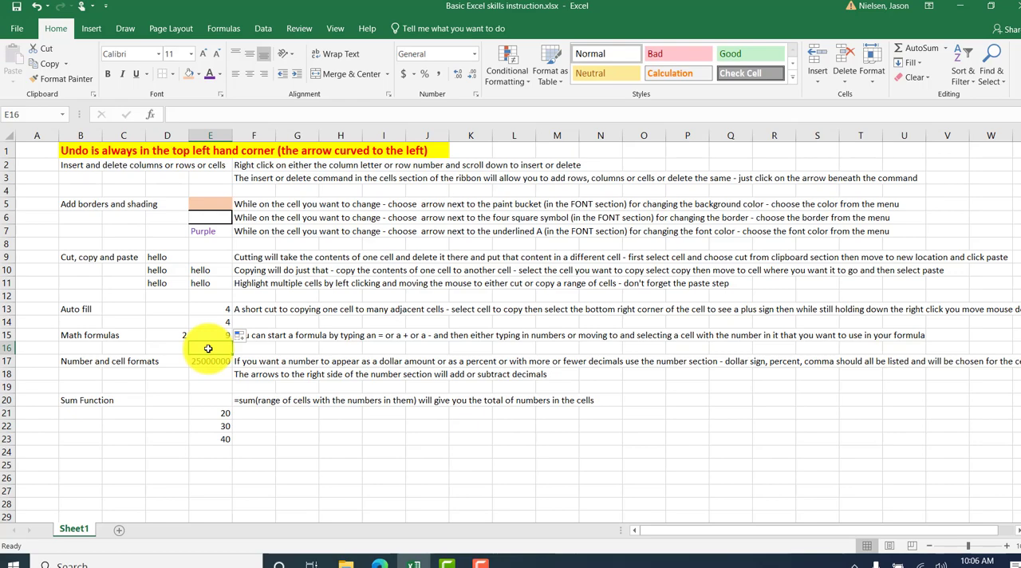
text(=)
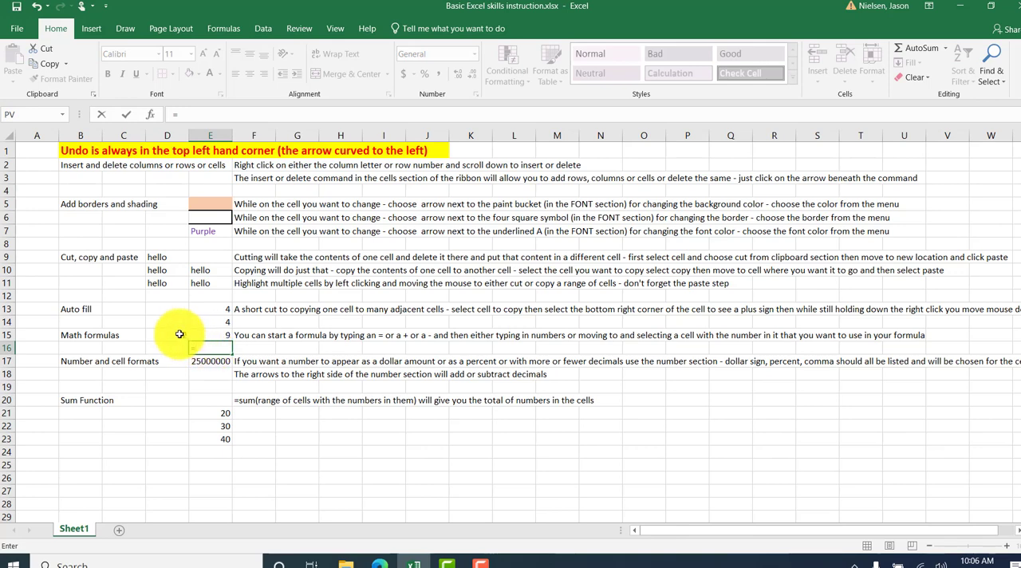
click(179, 335)
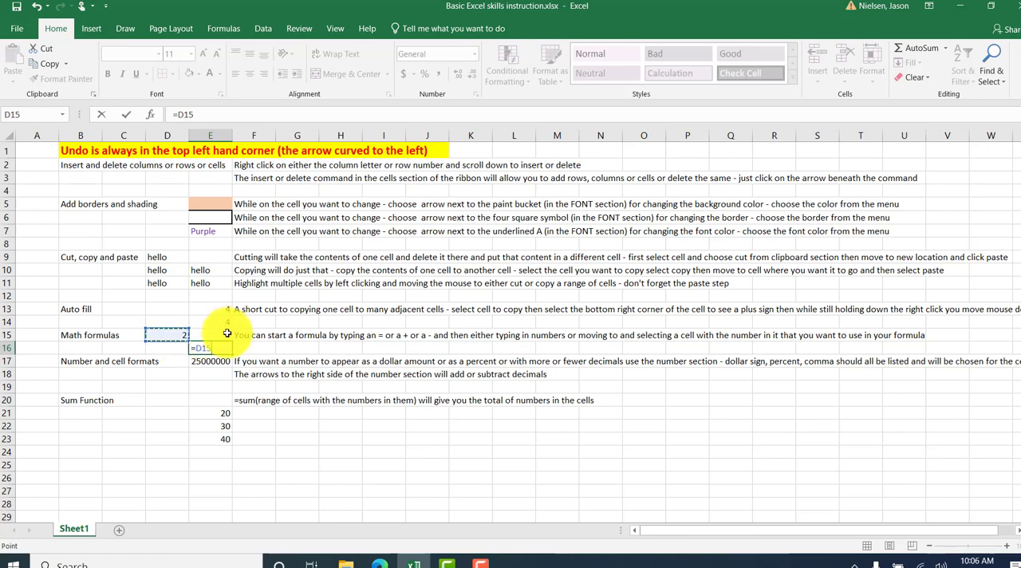
text(+)
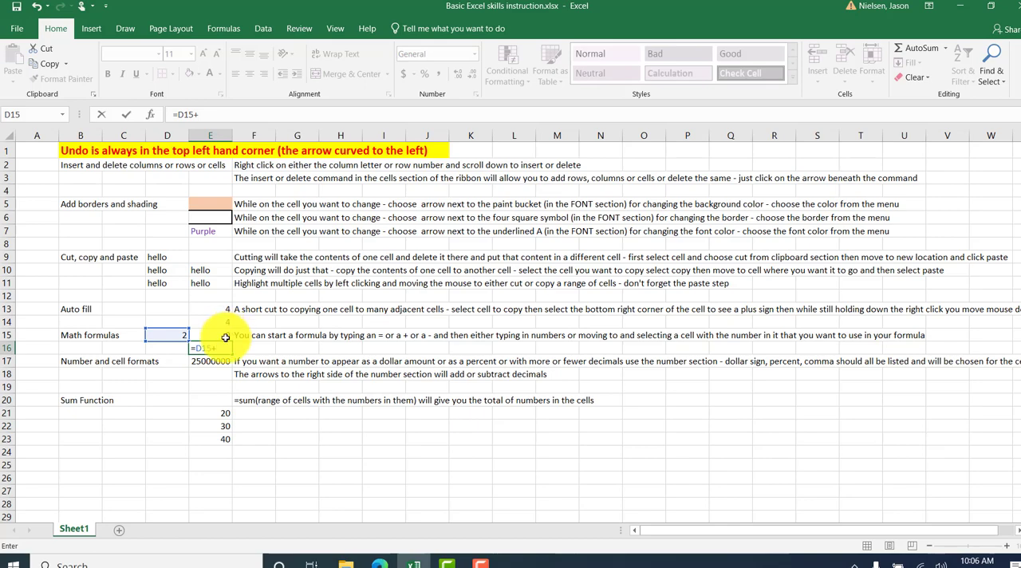
click(226, 336)
key(Return)
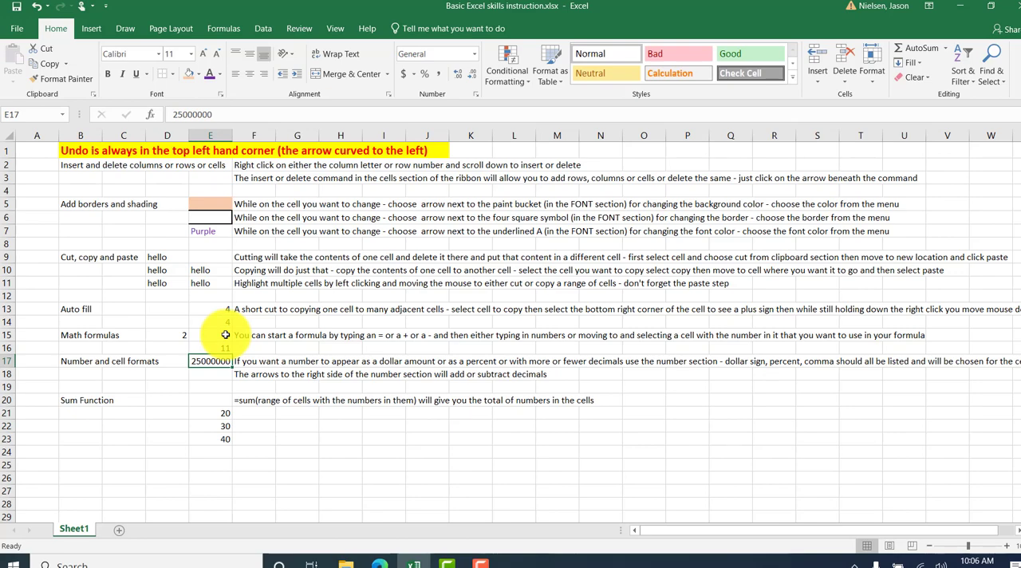
Replace the formula in cell E16 with one that starts with a plus sign, +D15+E15.
key(Up)
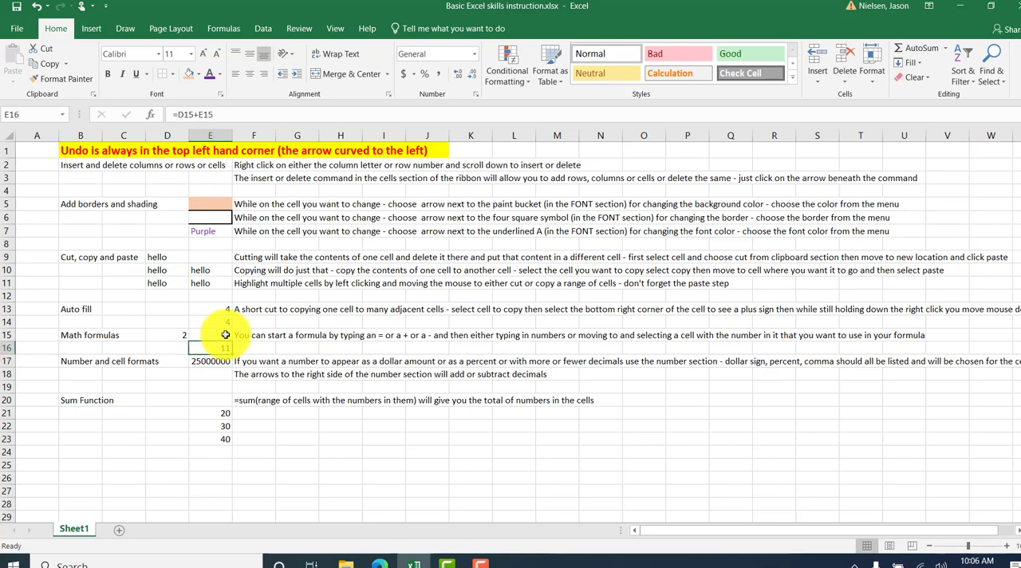
key(BackSpace)
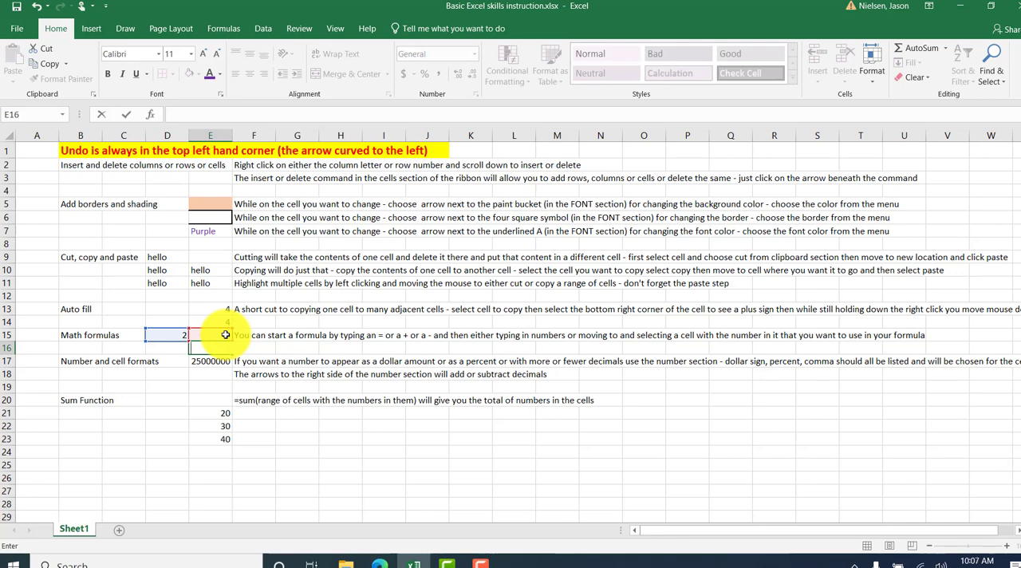
text(+)
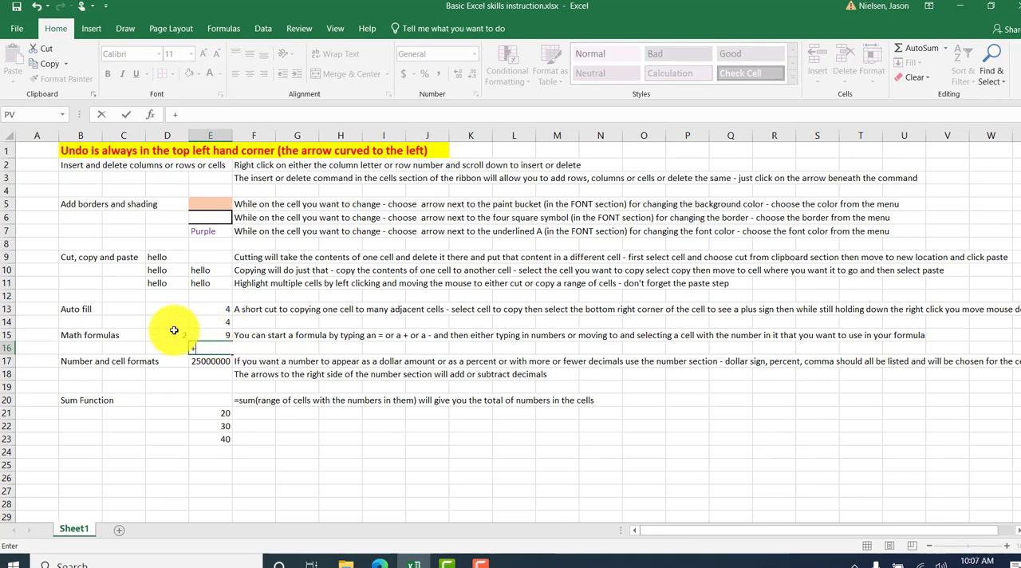
click(174, 330)
text(+)
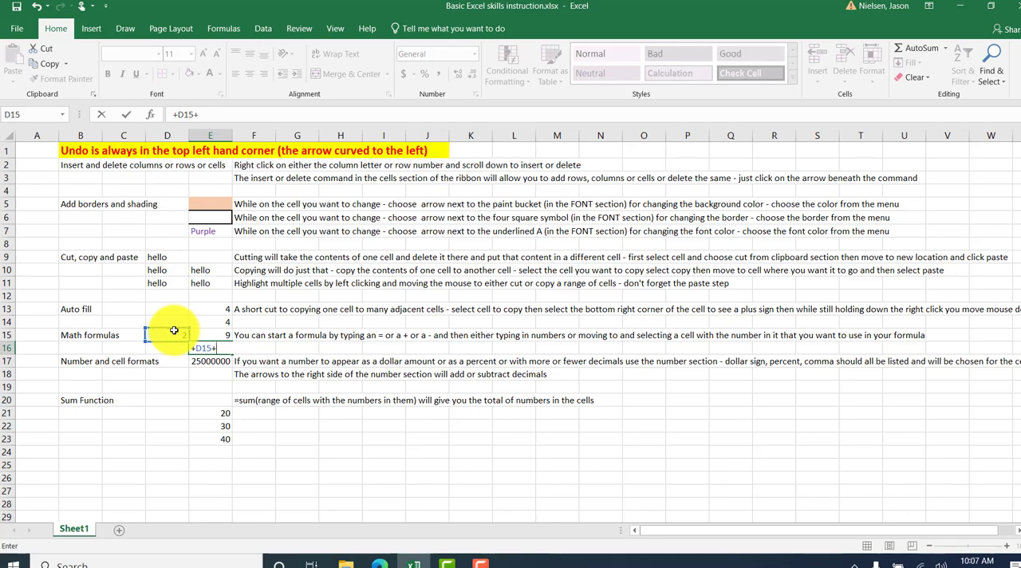
click(208, 332)
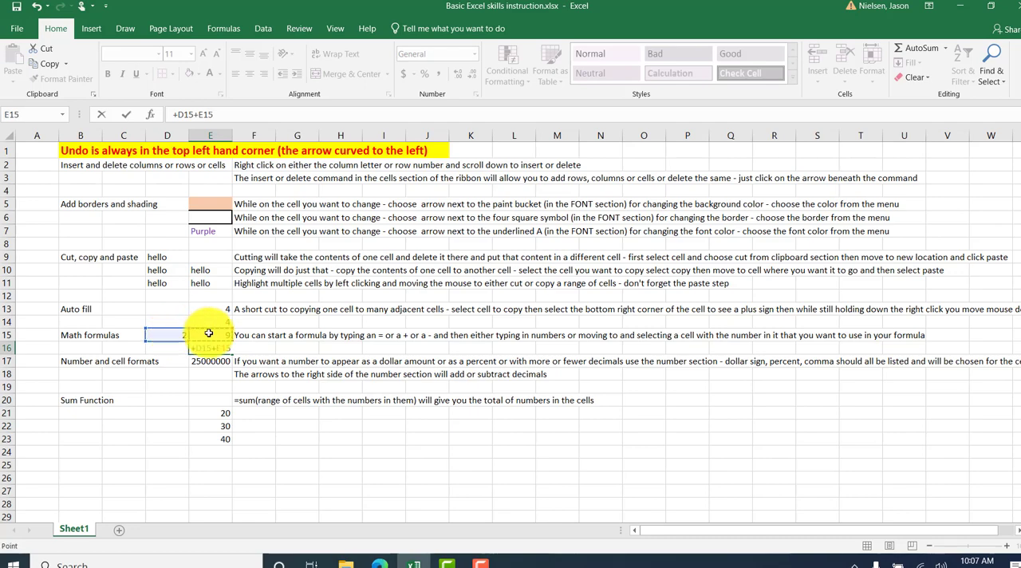
key(Return)
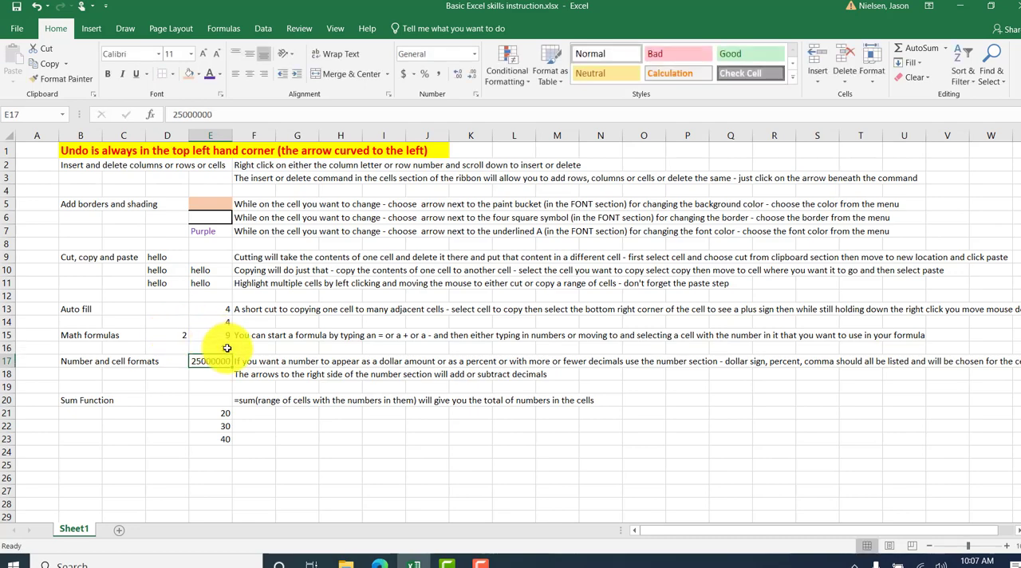
Enter the formula -D15+E15 in cell E16 and undo that entry.
click(226, 347)
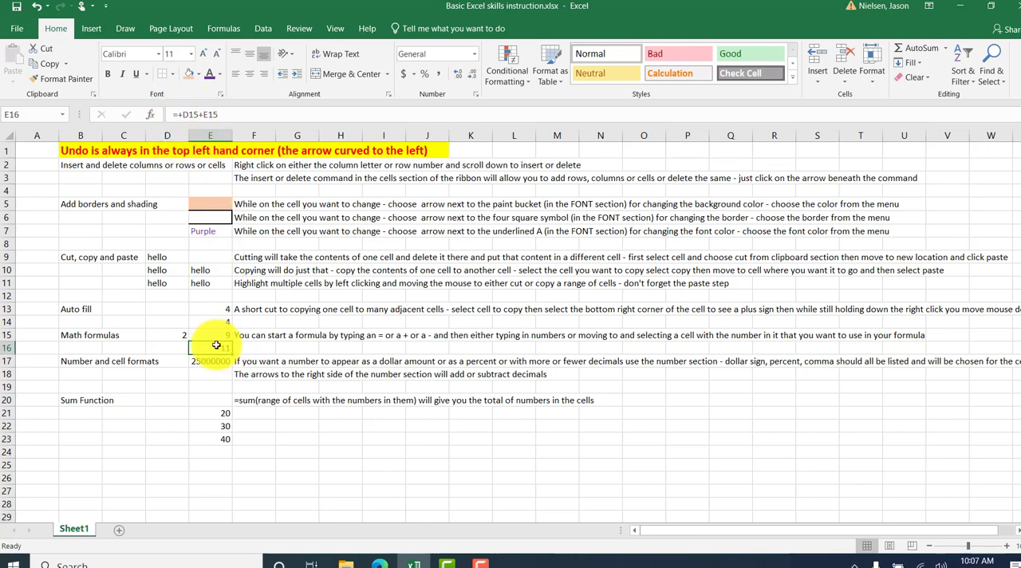
text(-)
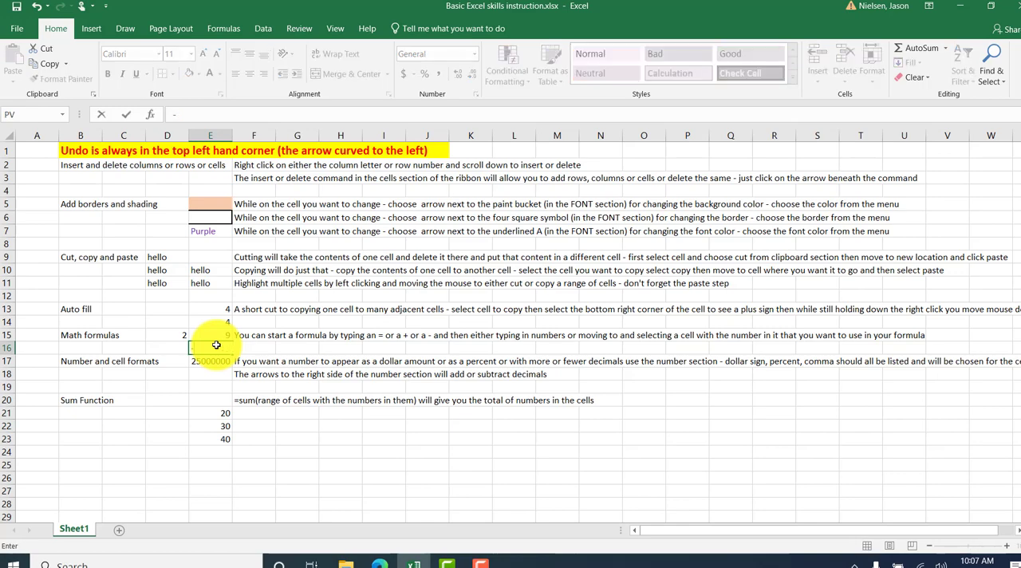
click(171, 335)
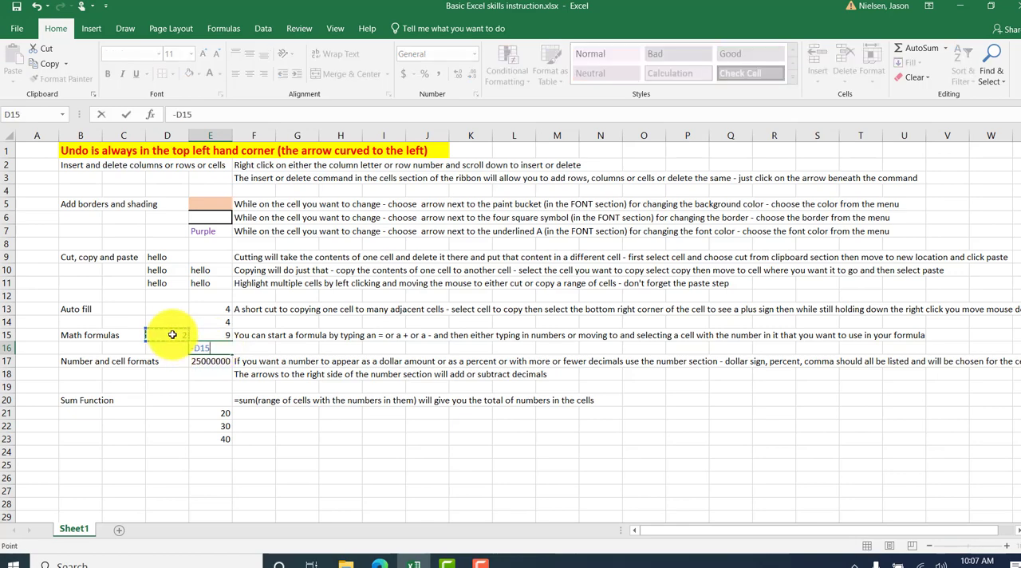
text(+)
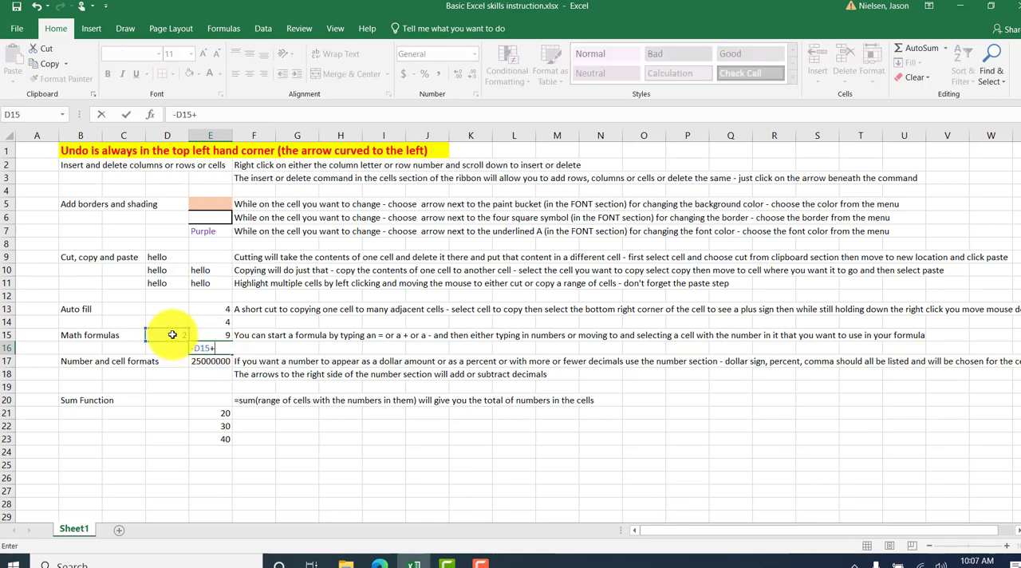
click(215, 334)
key(Return)
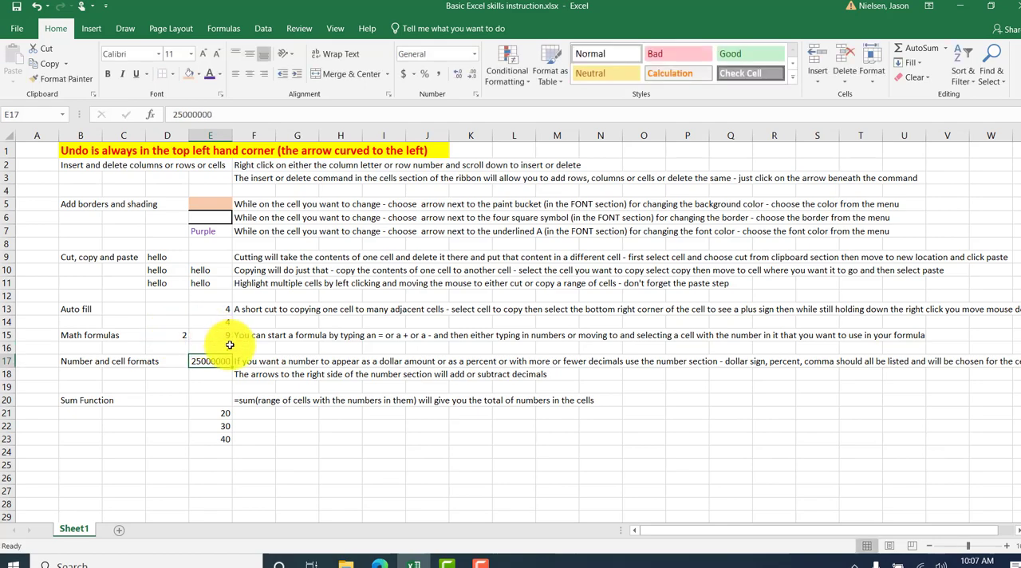
click(221, 347)
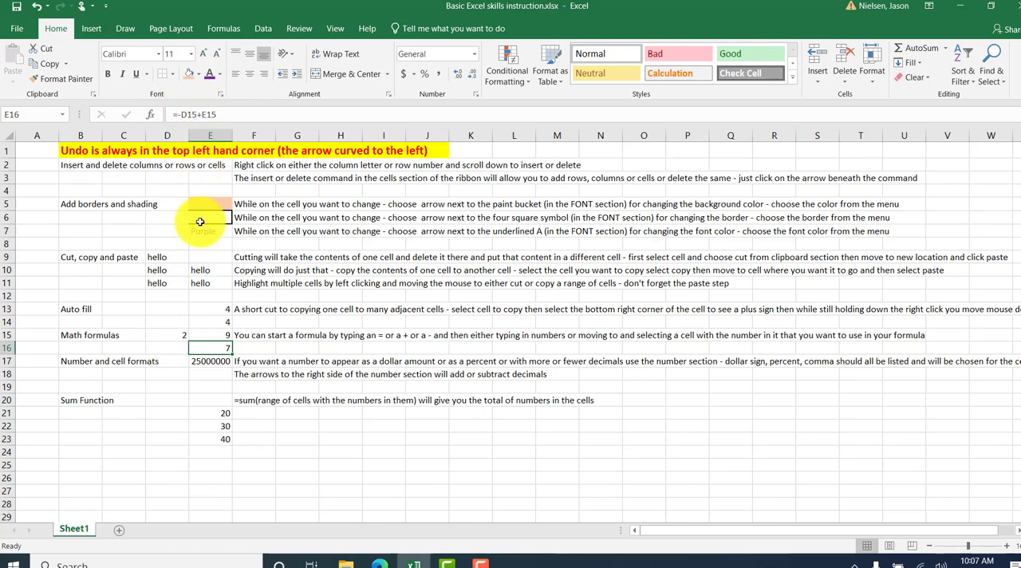
click(38, 8)
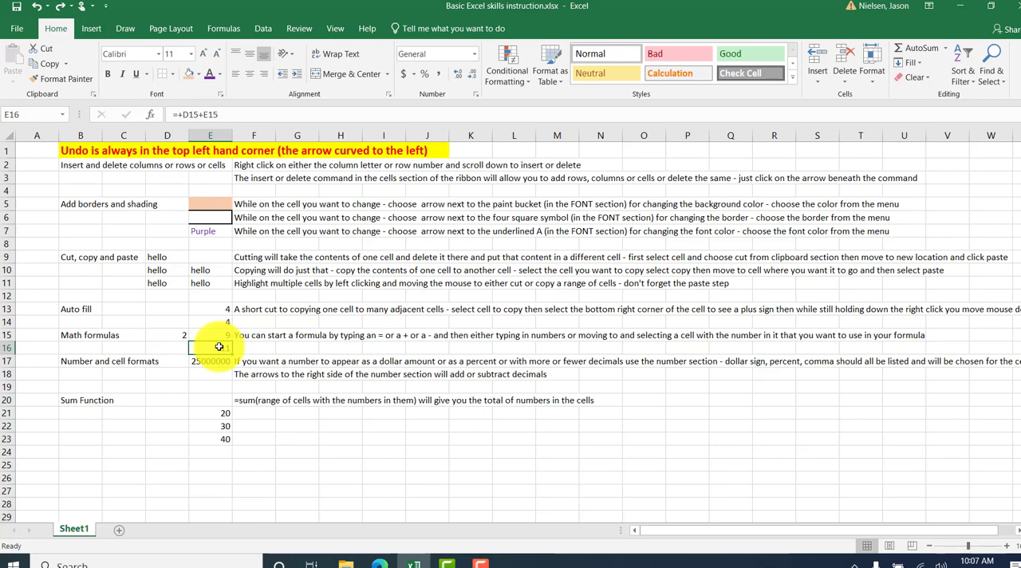
Enter the multiplication formula =D15*E15 in cell E16.
text(=)
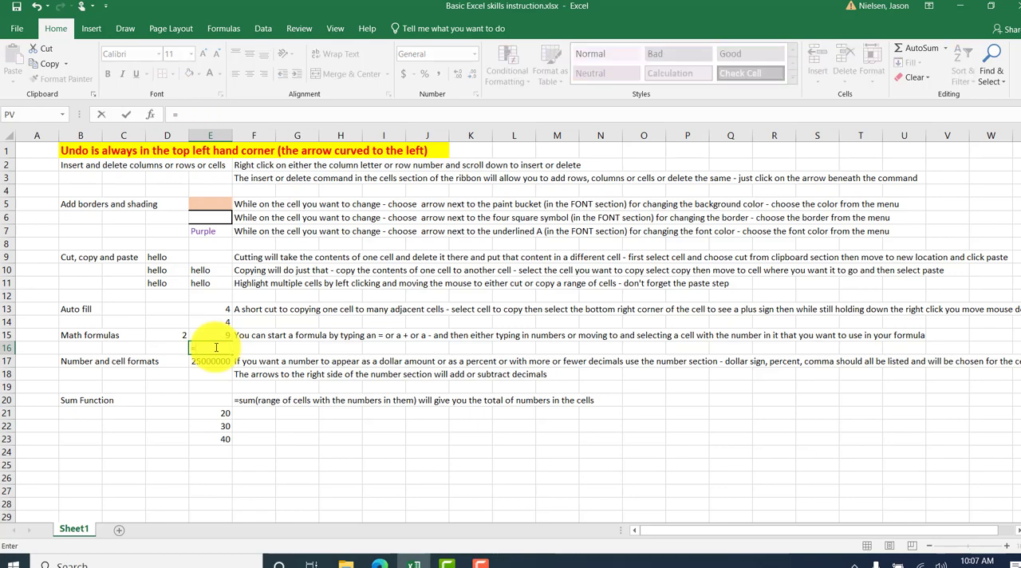
click(174, 335)
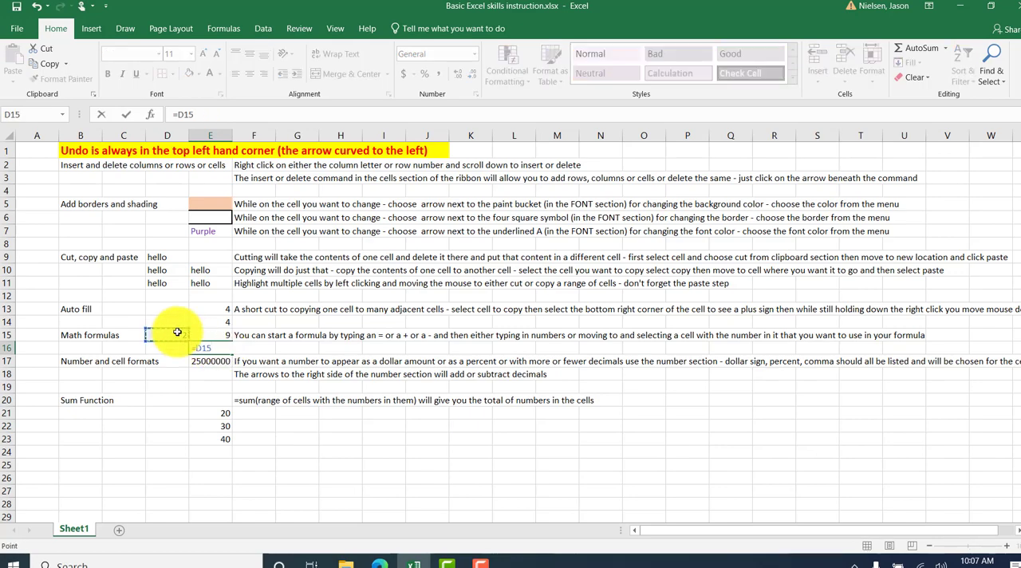
text(*)
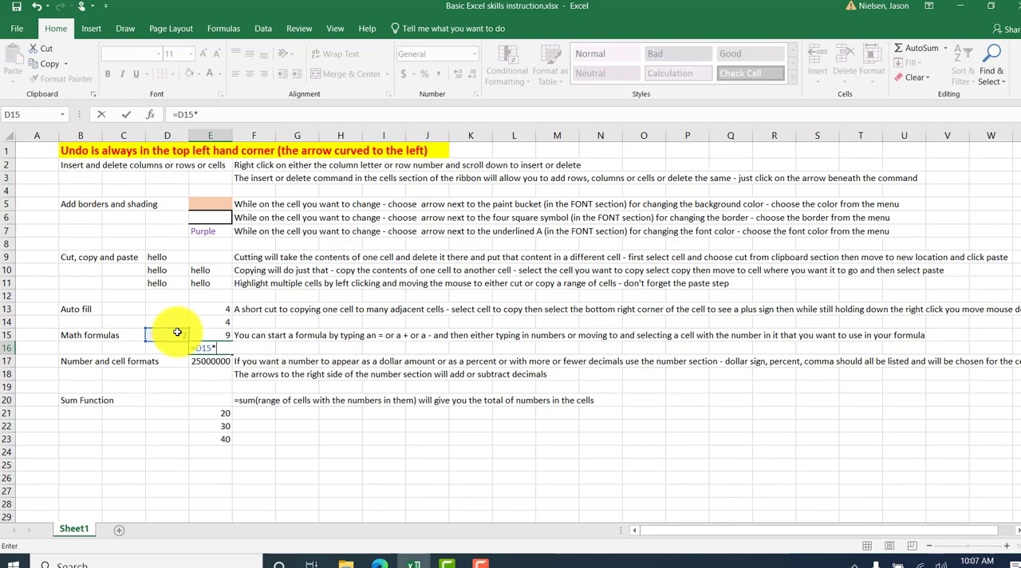
click(215, 335)
key(Return)
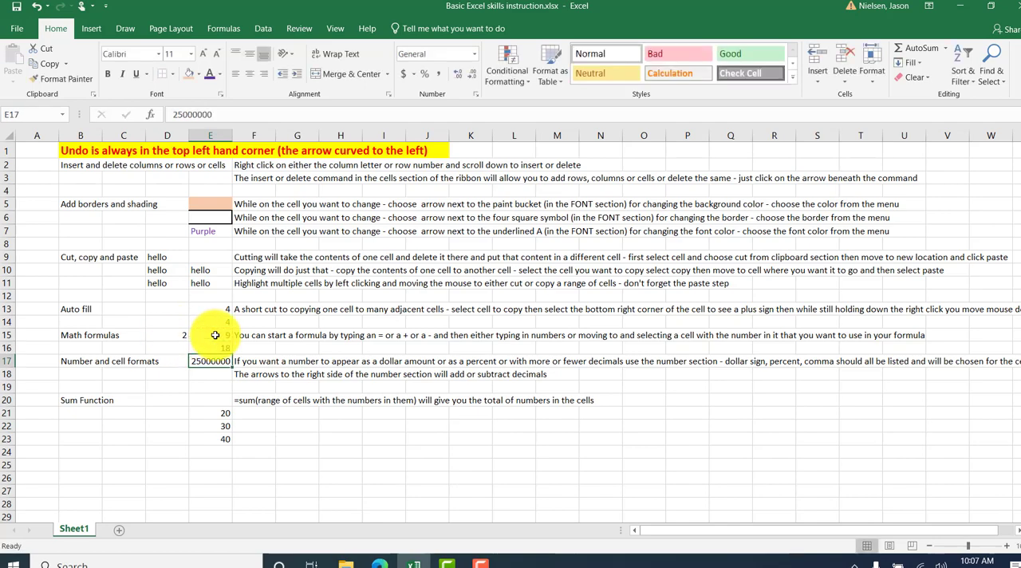
Replace the formula in cell E16 with the division formula =D15/E15.
click(218, 348)
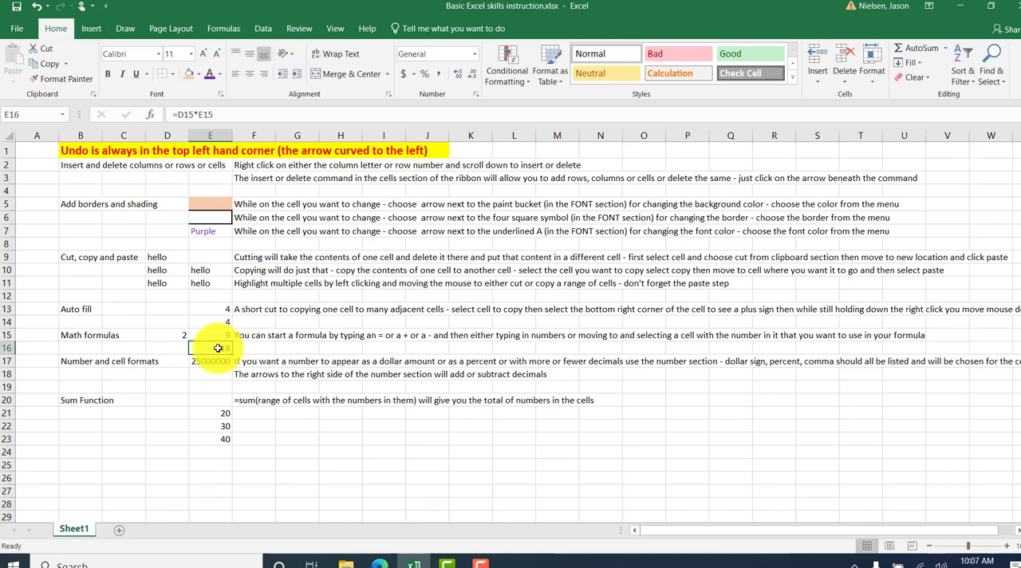
text(=)
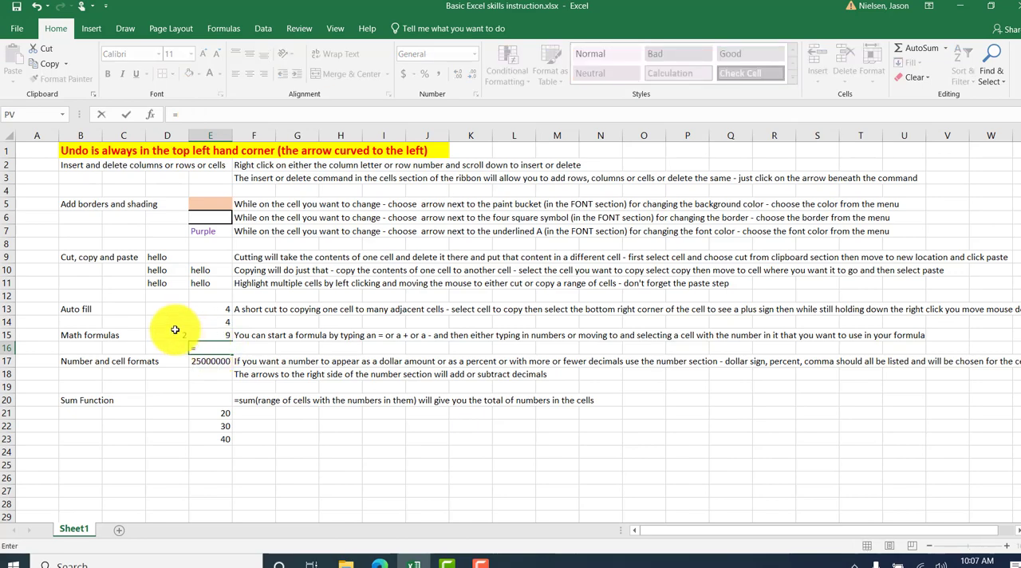
click(174, 334)
text(/)
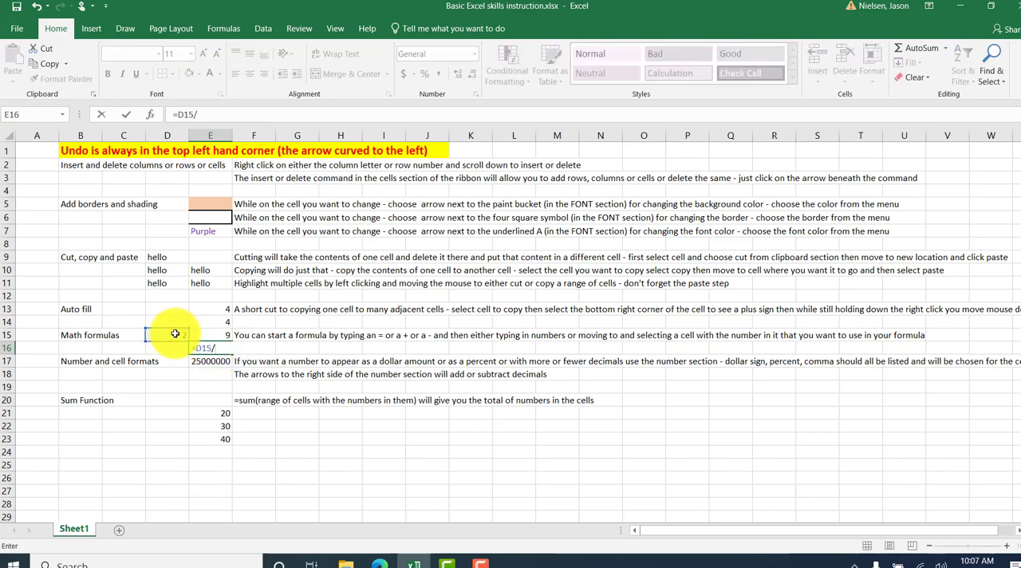
click(207, 333)
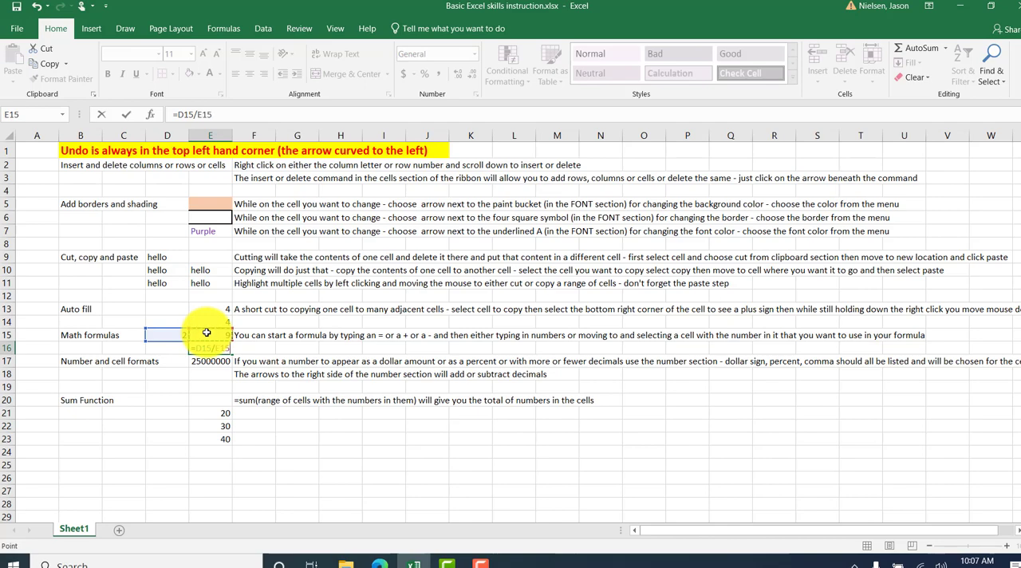
key(Return)
click(213, 348)
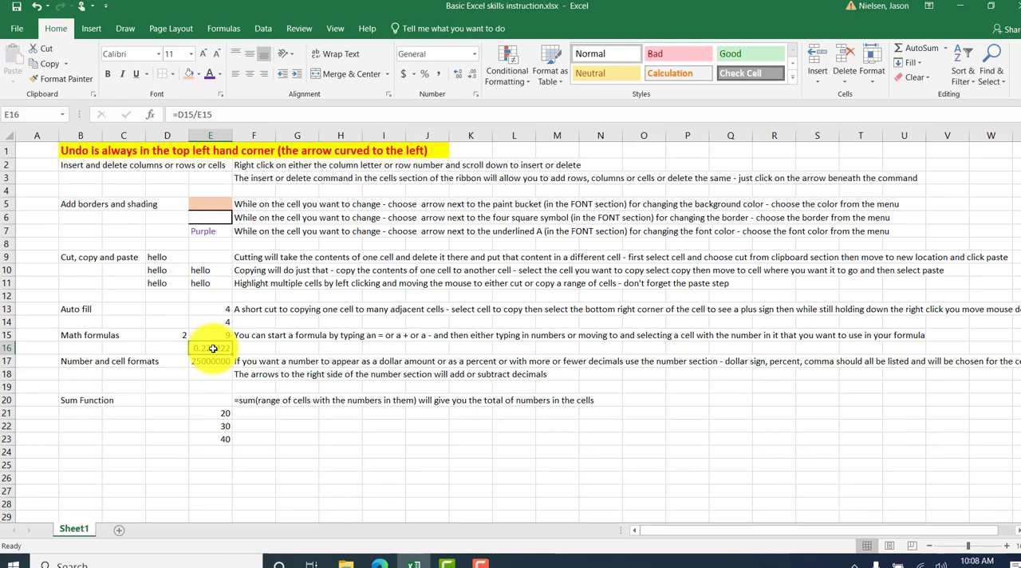
Set the value of cell D15 to 3 and check the division formula in cell E16.
key(Up)
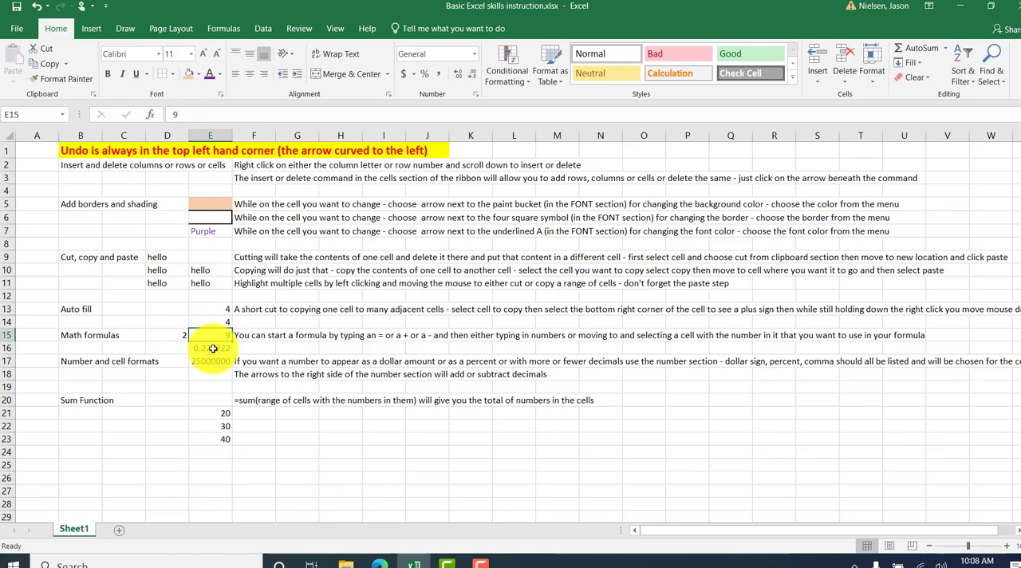
key(Left)
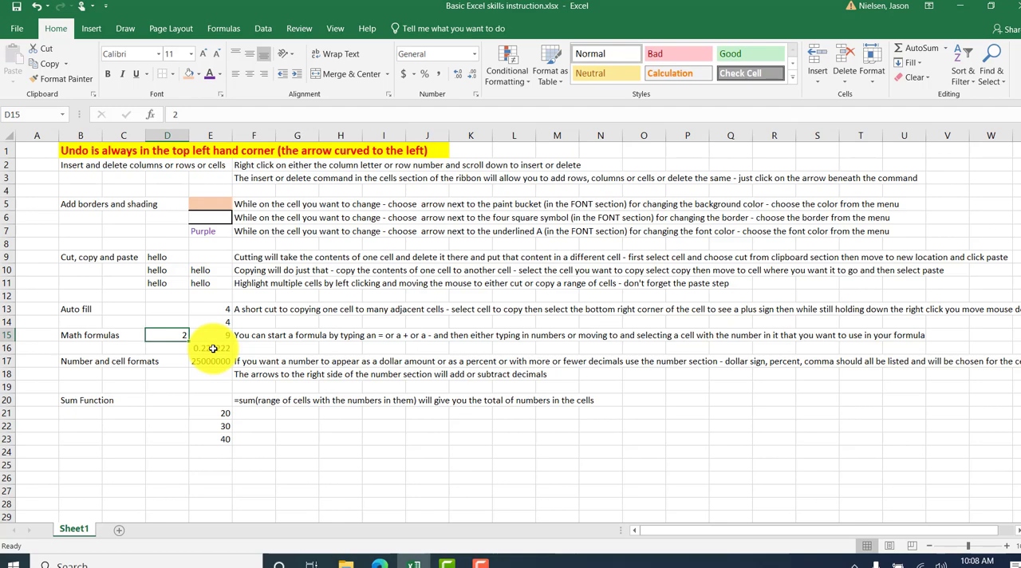
text(3)
key(Return)
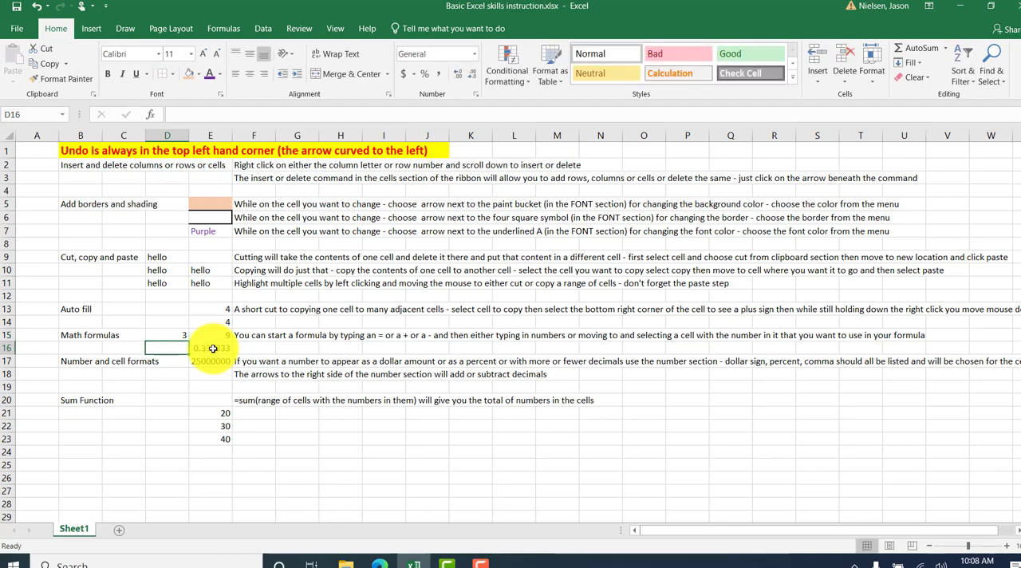
click(215, 349)
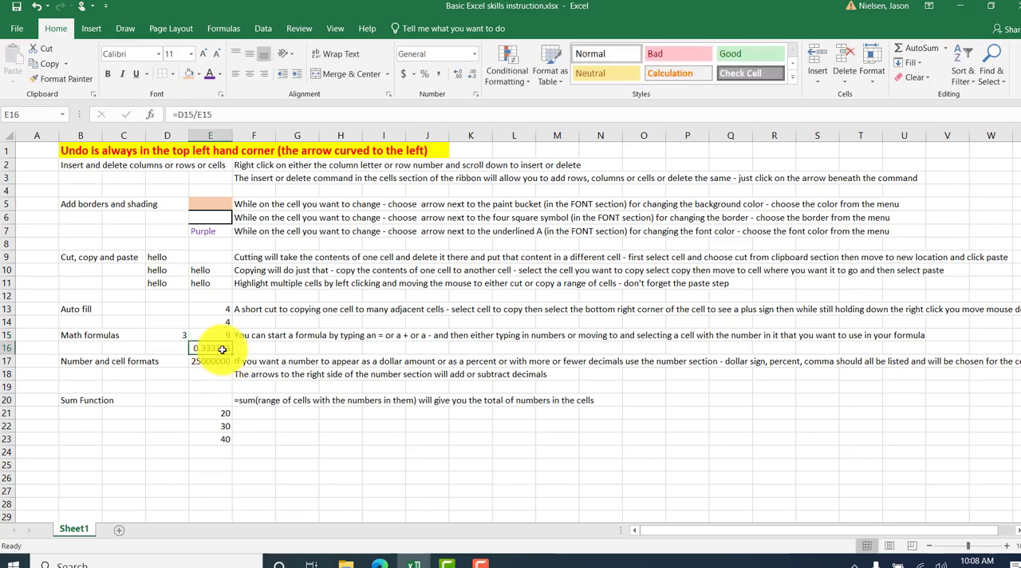
Enter the formula =2/9 with typed numbers in cell F16 and compare it with the cell-reference formula in E16.
click(247, 349)
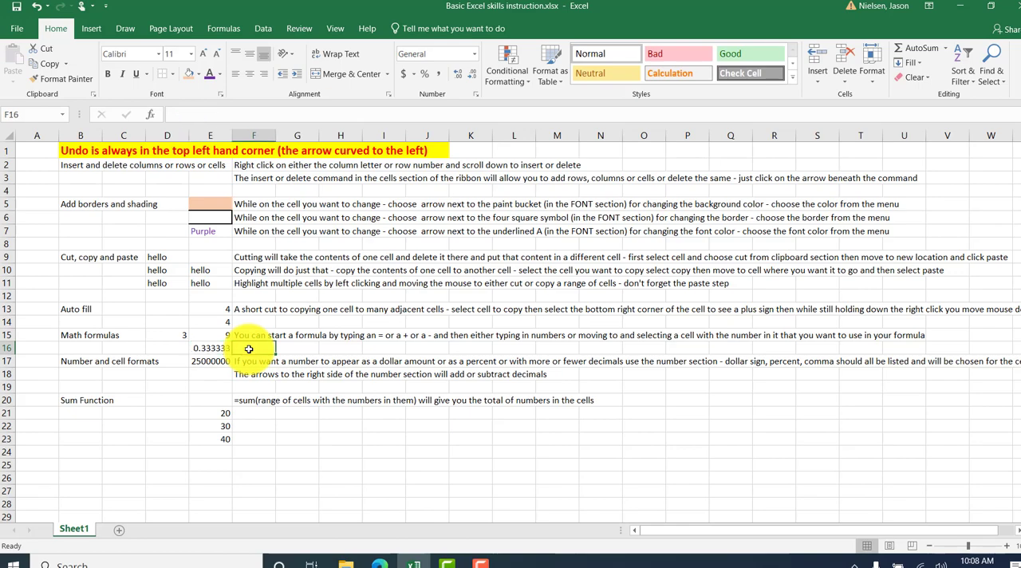
text(=)
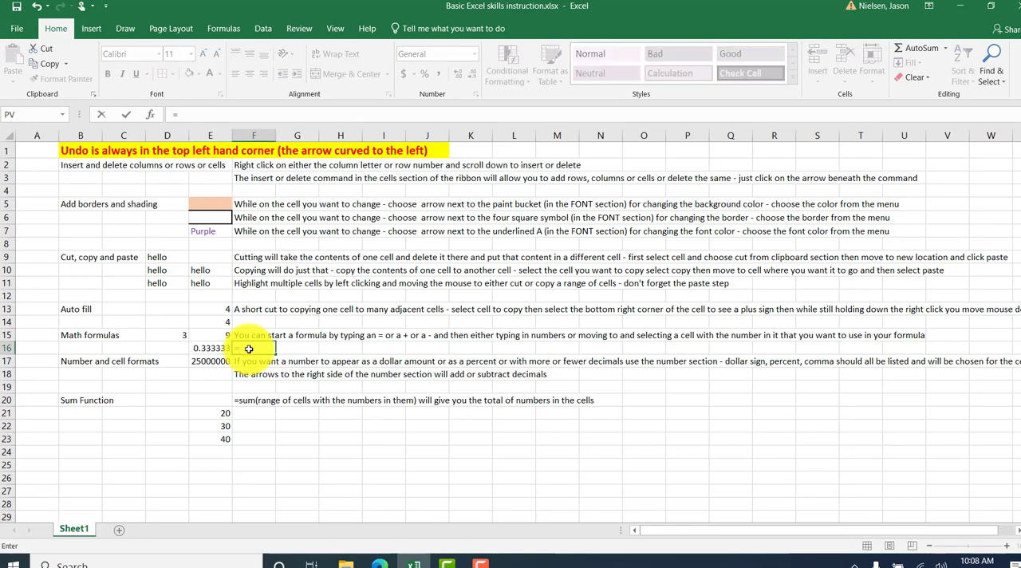
text(2/9)
key(Return)
click(249, 349)
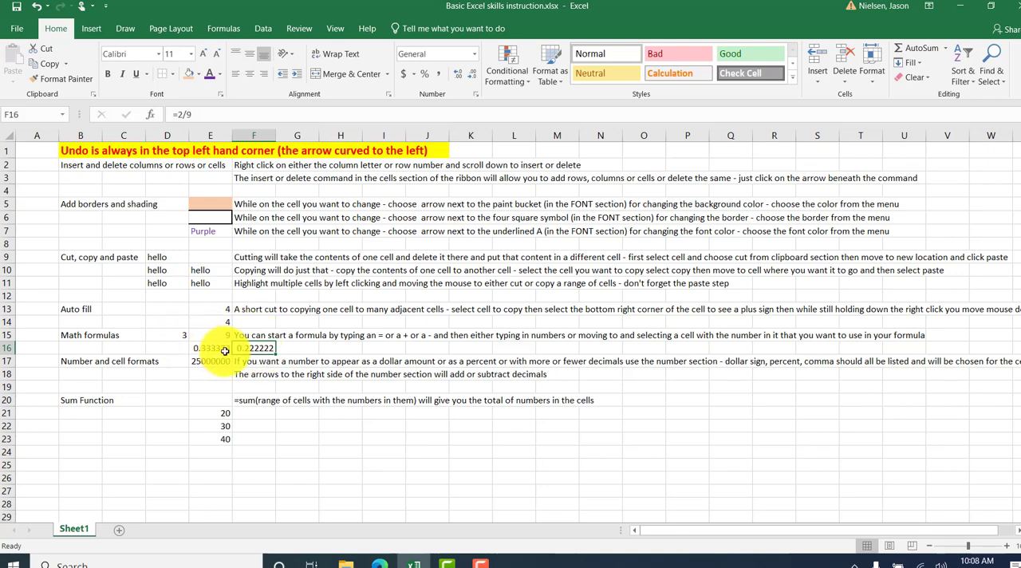
click(204, 346)
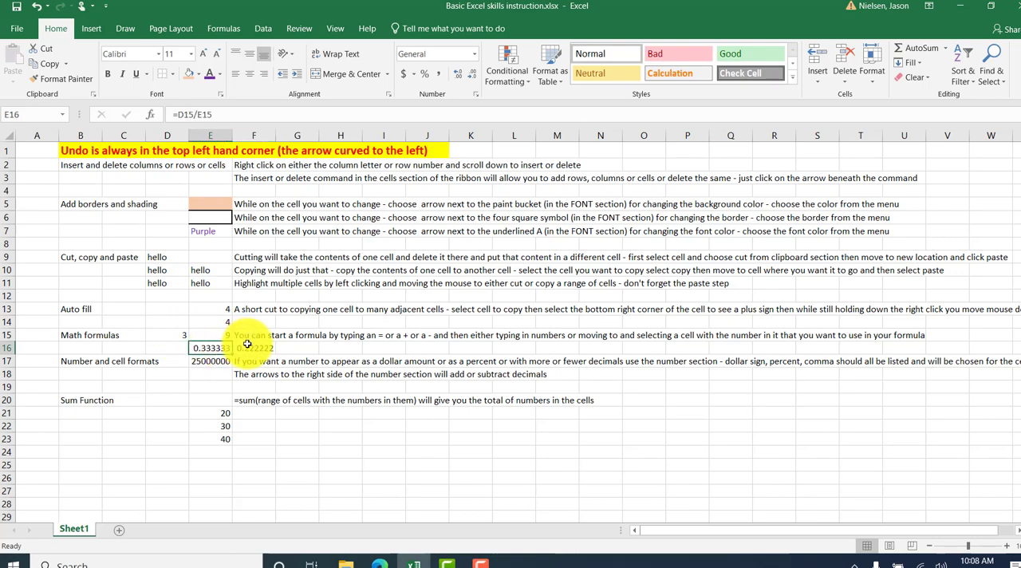
Clear the formulas from cells F16 and E16.
click(247, 345)
key(Delete)
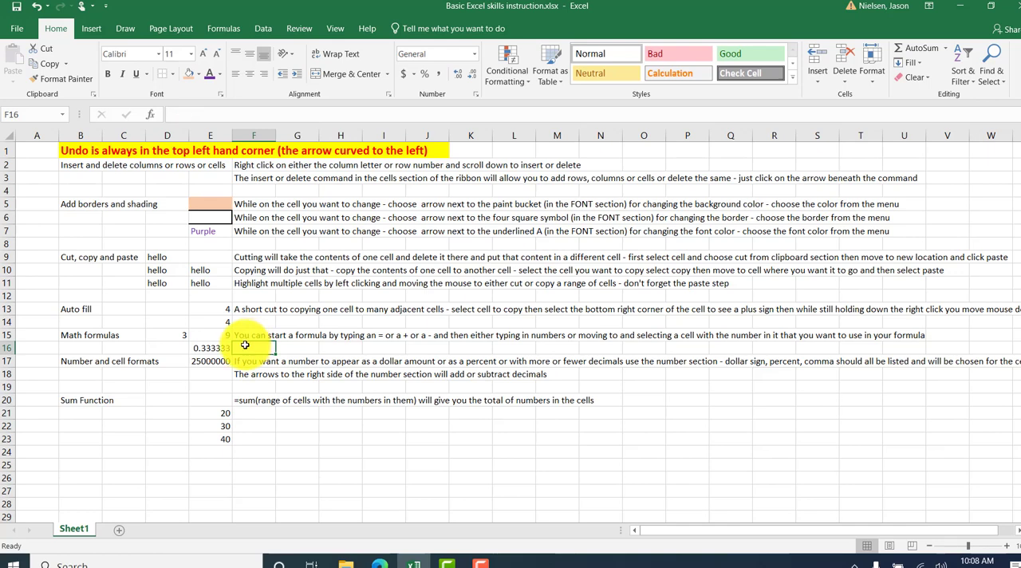
click(207, 347)
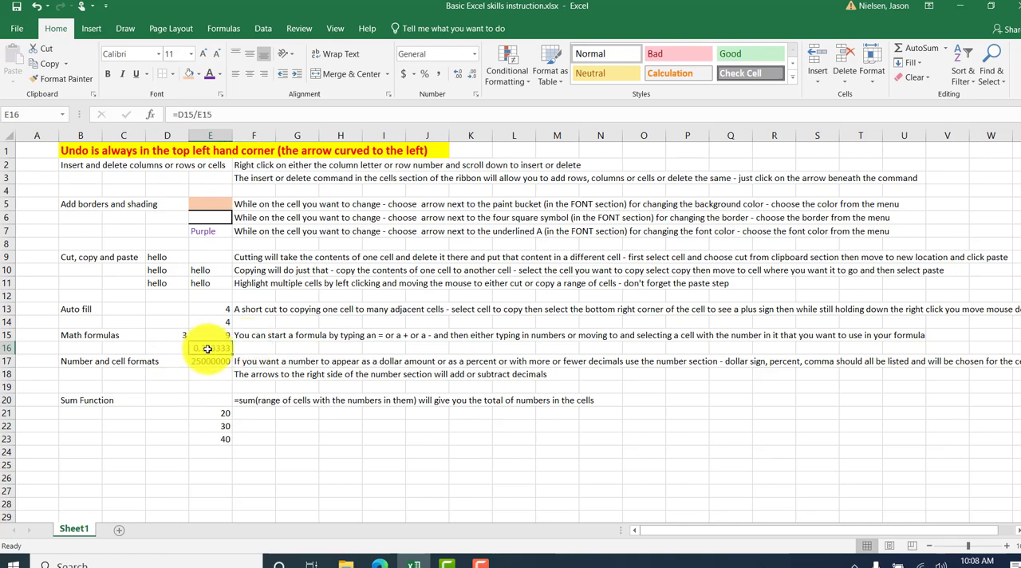
key(Delete)
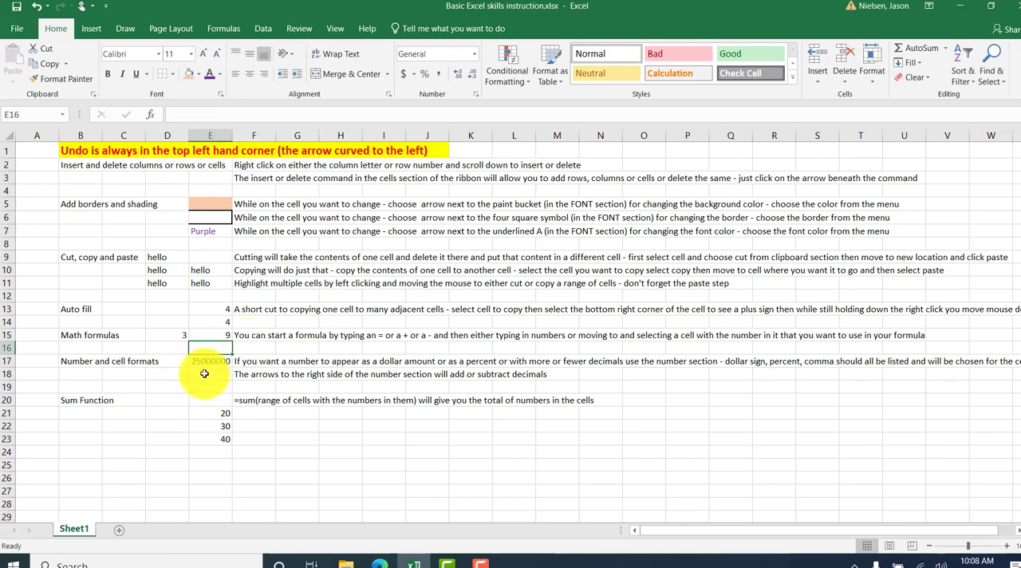
Try the comma, dollar and percent formats on the number in cell E17, ending with the dollar accounting format.
click(205, 374)
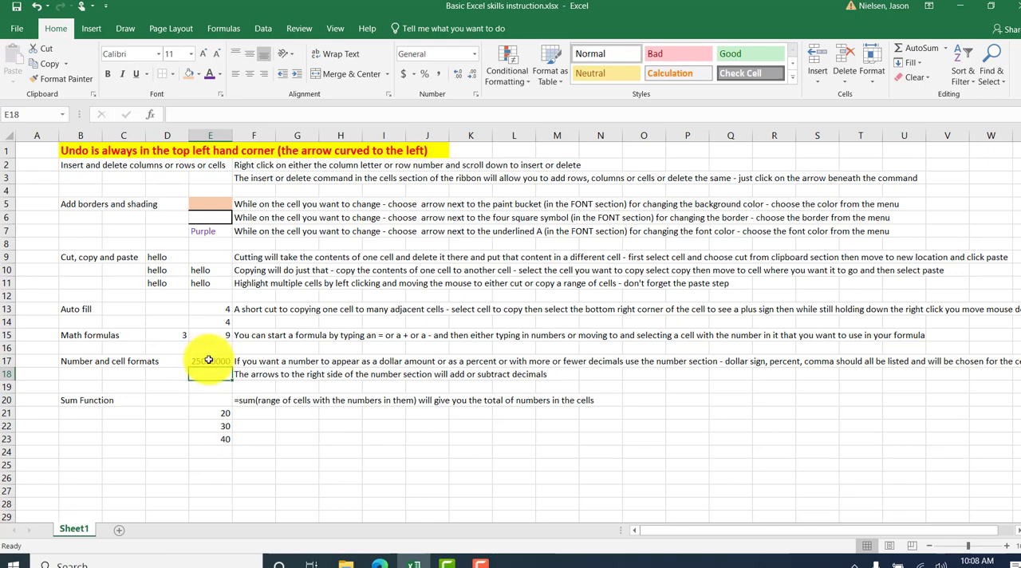
click(209, 361)
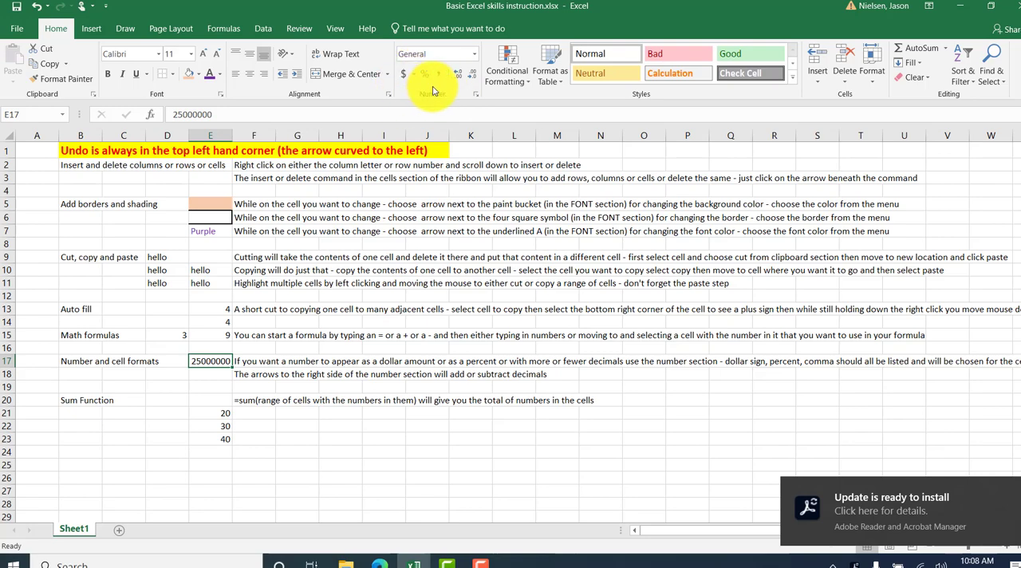
click(438, 75)
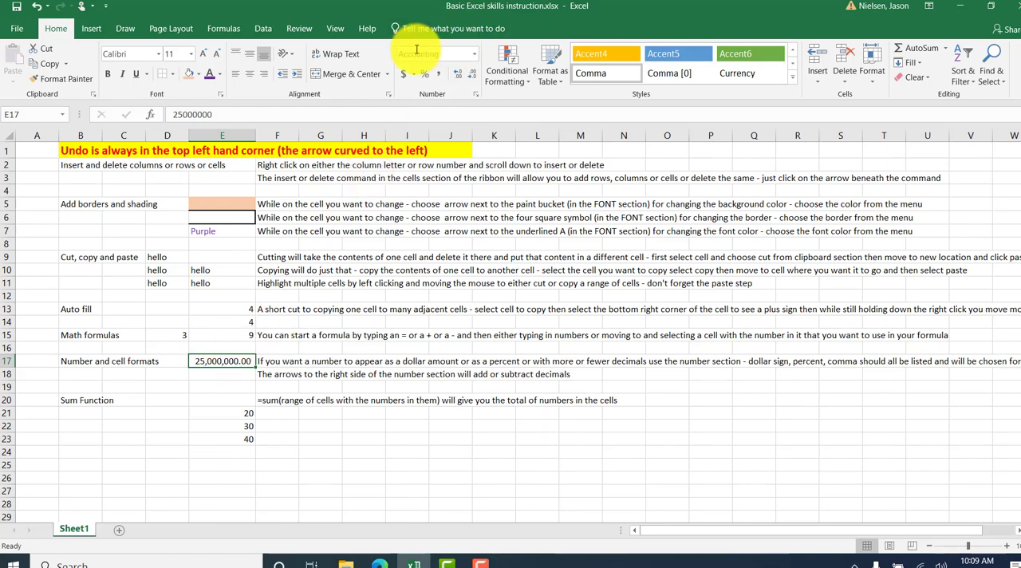
click(404, 77)
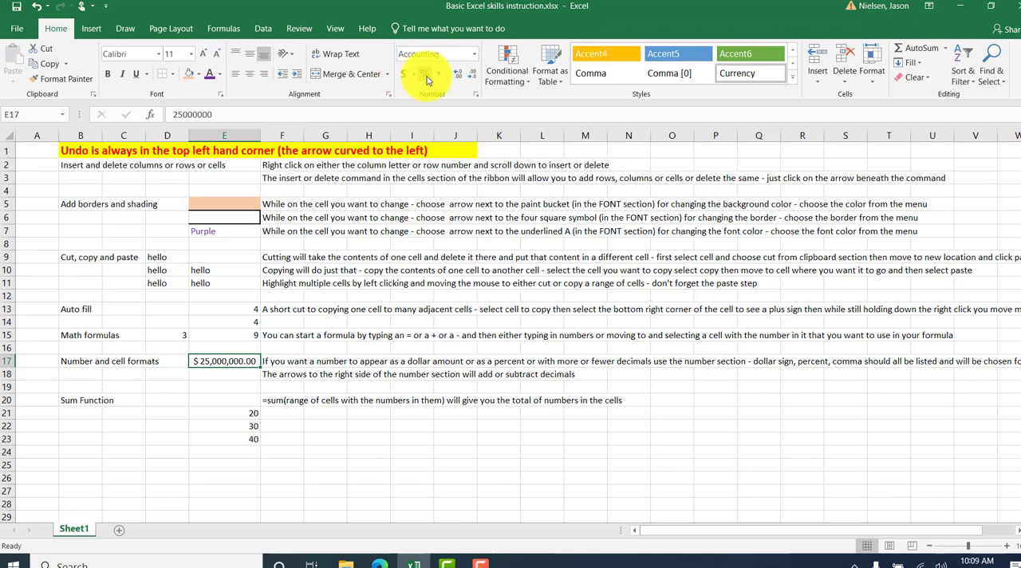
click(426, 76)
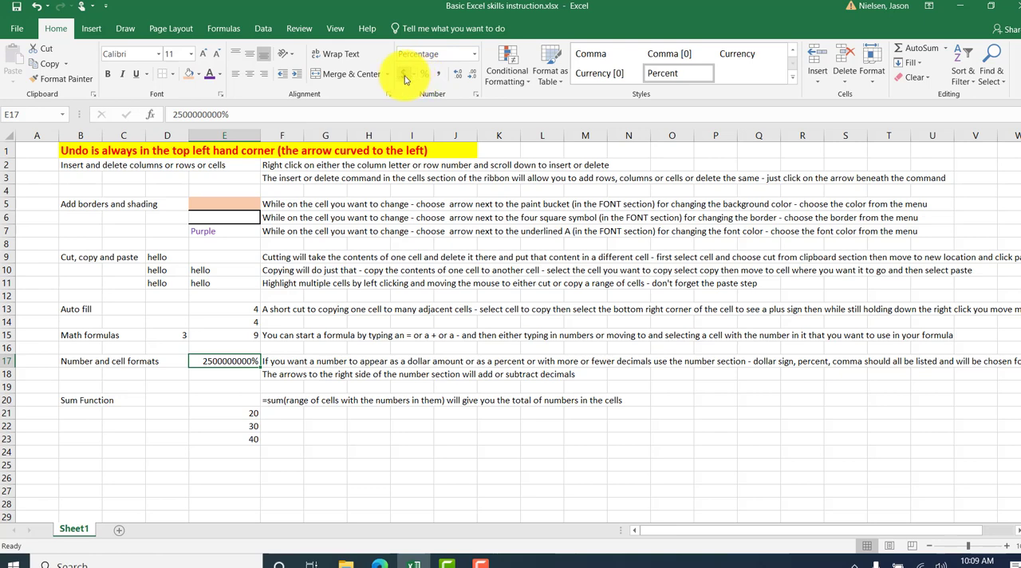
click(404, 76)
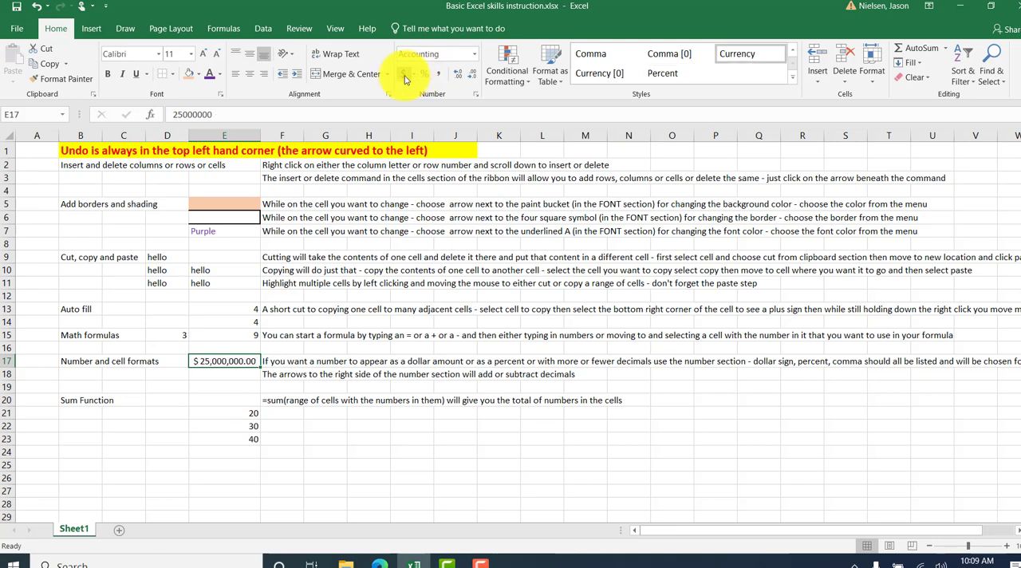
Remove both decimal places from the dollar amount in cell E17, then extend it to four decimal places.
click(473, 76)
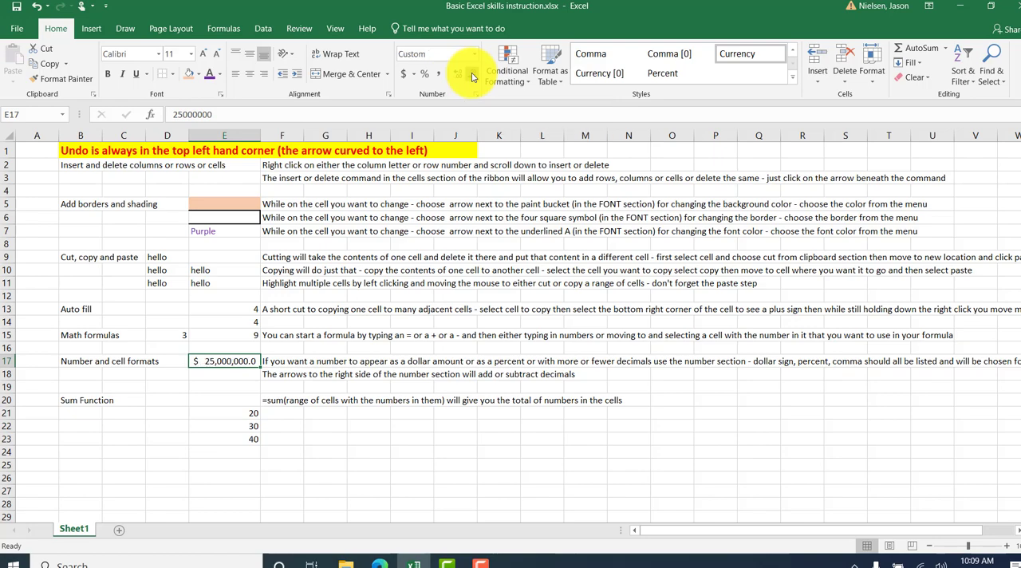
click(472, 76)
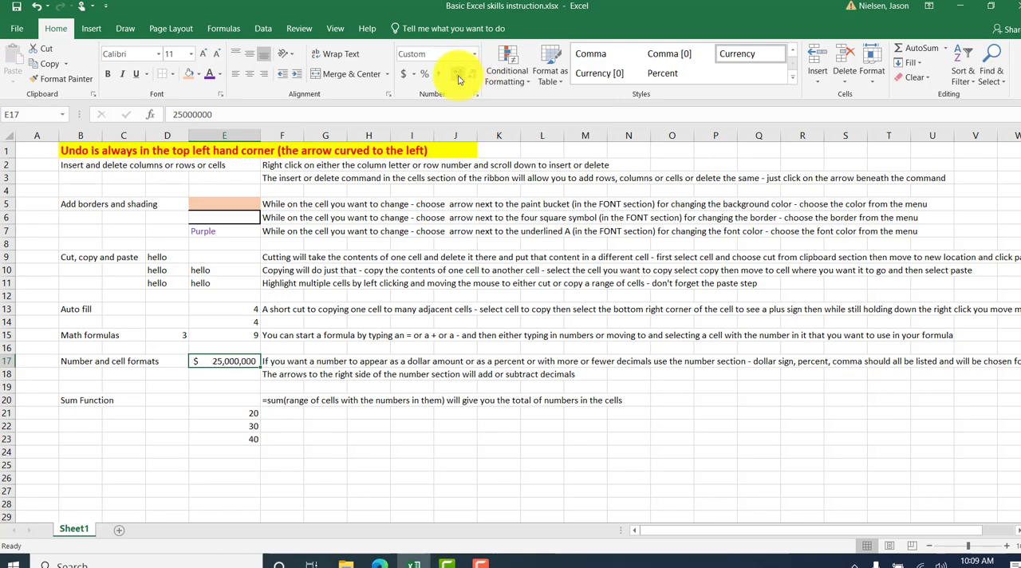
click(459, 77)
click(459, 78)
click(458, 77)
click(458, 78)
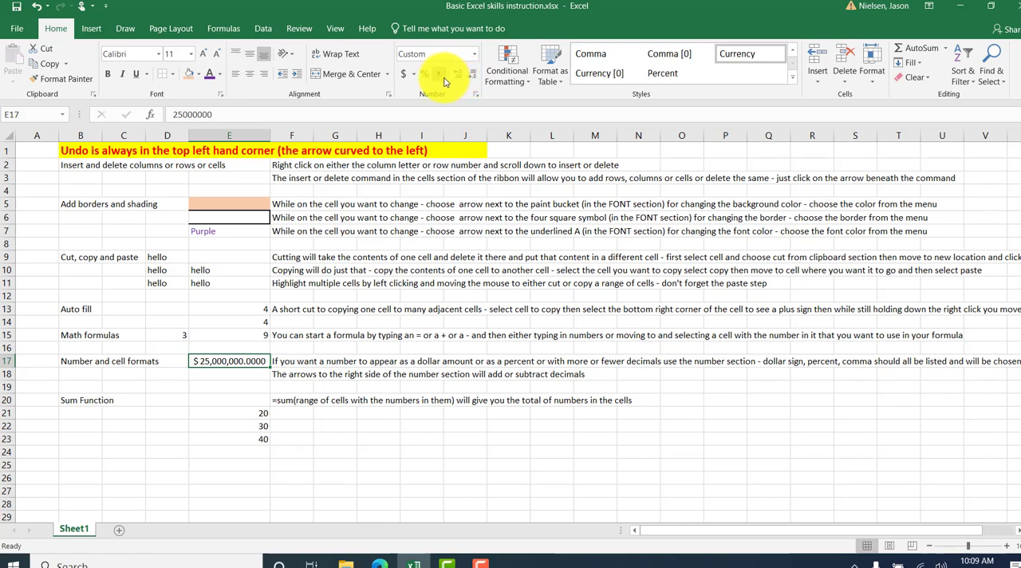
Enter .25 in cell E18 and format it as a percentage.
click(239, 377)
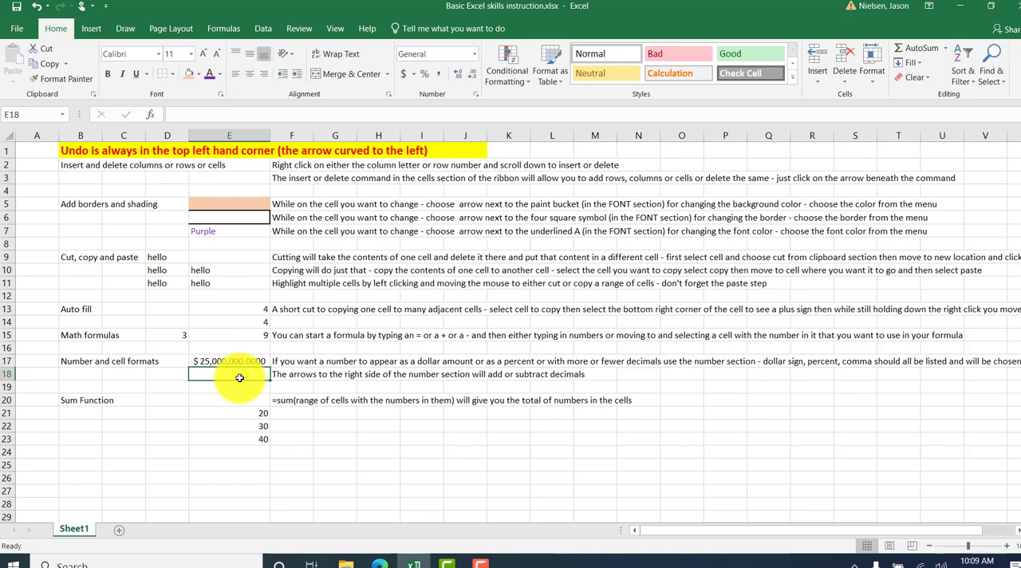
text(.25)
key(Return)
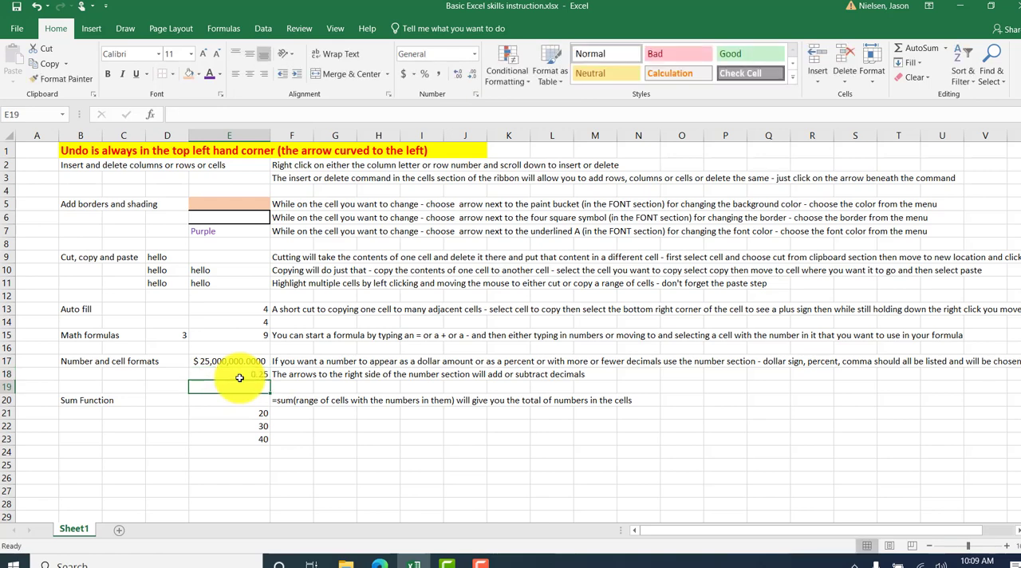
click(240, 377)
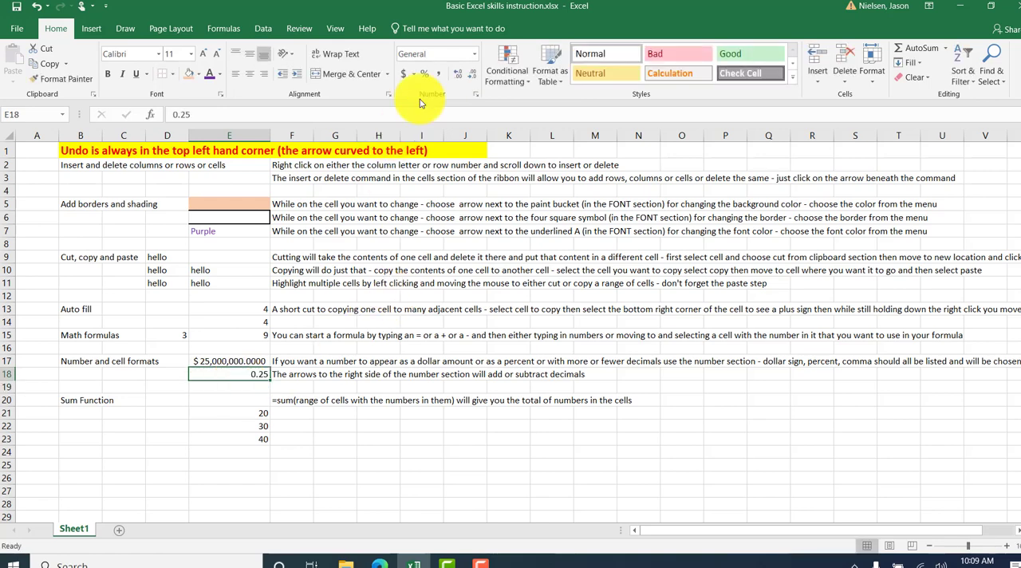
click(424, 73)
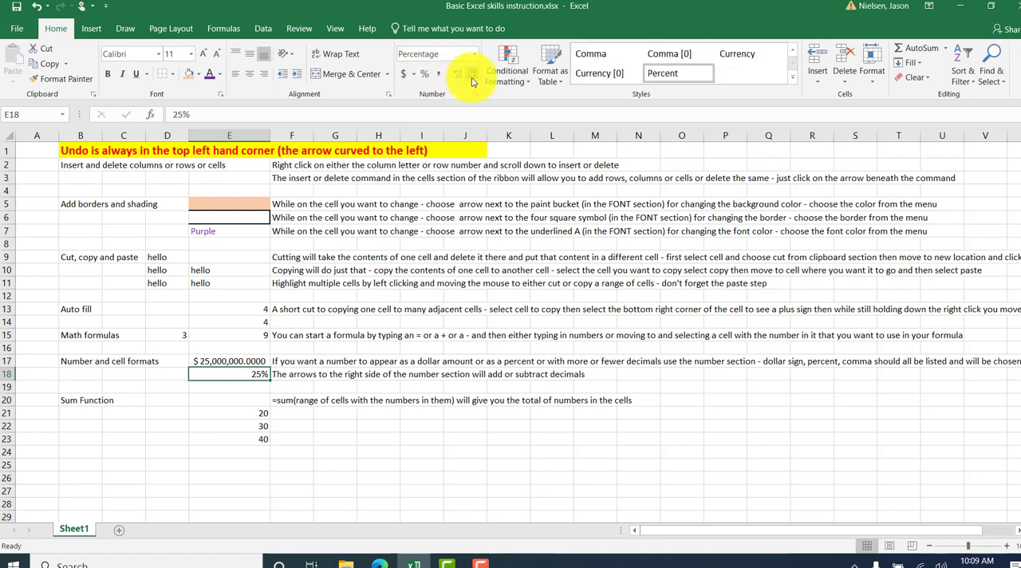
Add several decimal places to the percentage in cell E18, then reduce it to one decimal place.
click(458, 76)
click(459, 76)
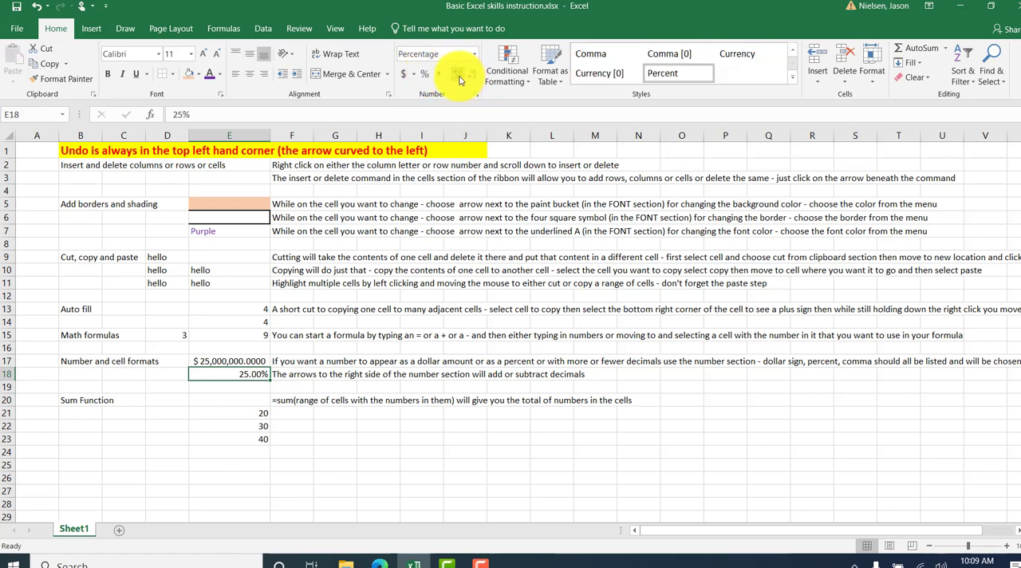
click(459, 77)
click(460, 77)
click(474, 78)
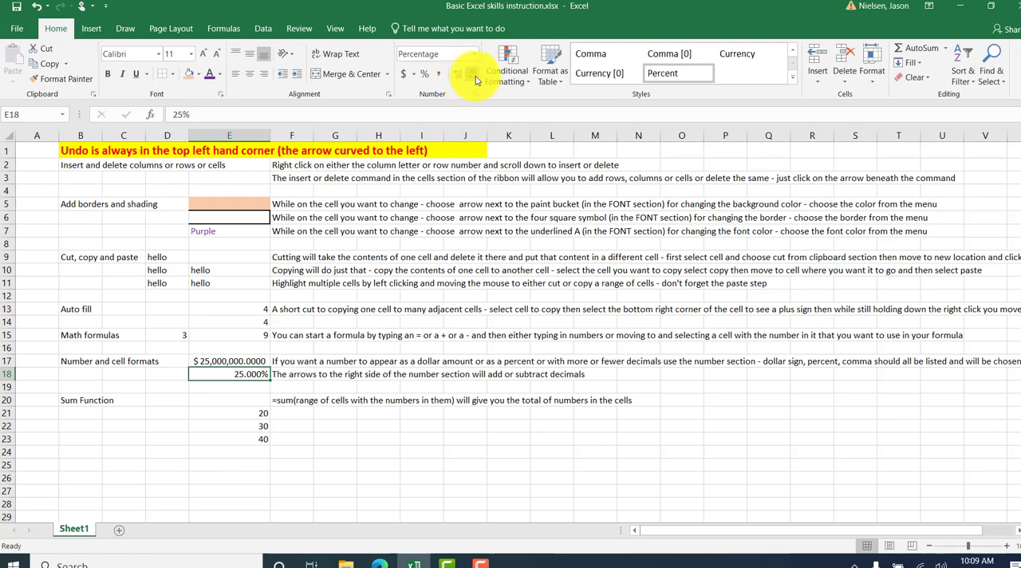
click(475, 77)
click(474, 77)
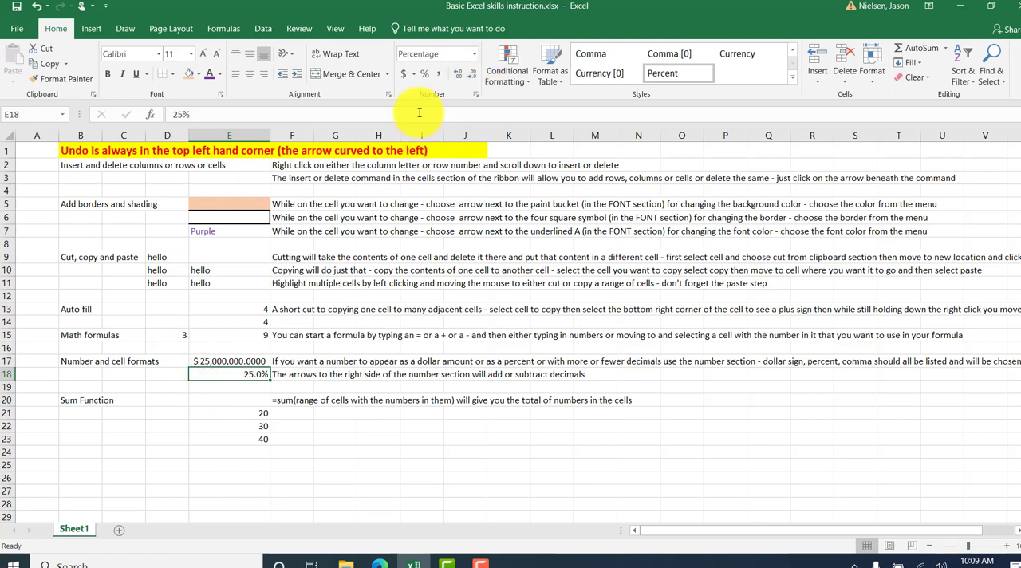
Total the three numbers under Sum Function with the formula =sum(E21:E23) in cell E24.
click(248, 400)
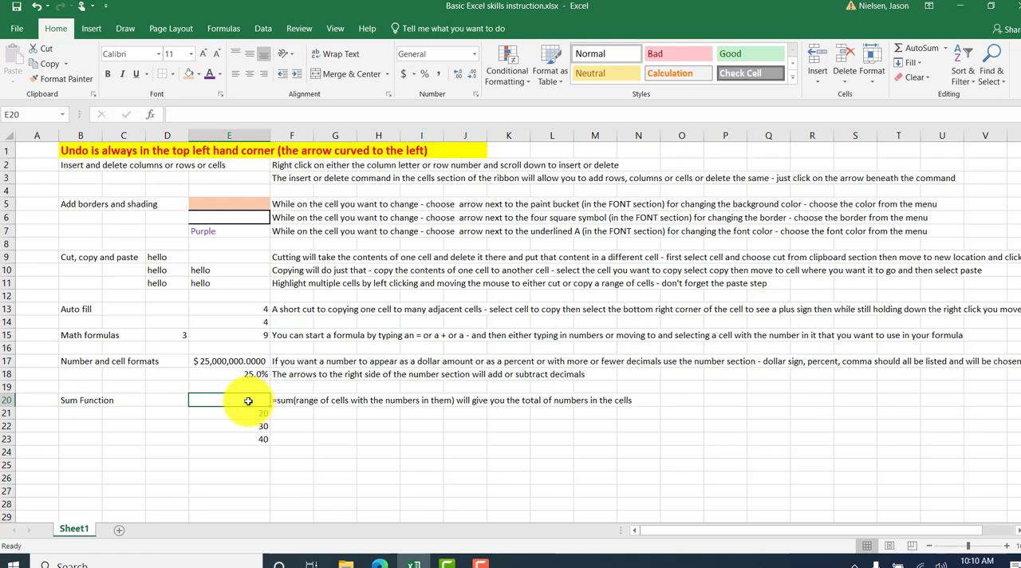
key(Down)
key(Down)
key(Down)
key(Down)
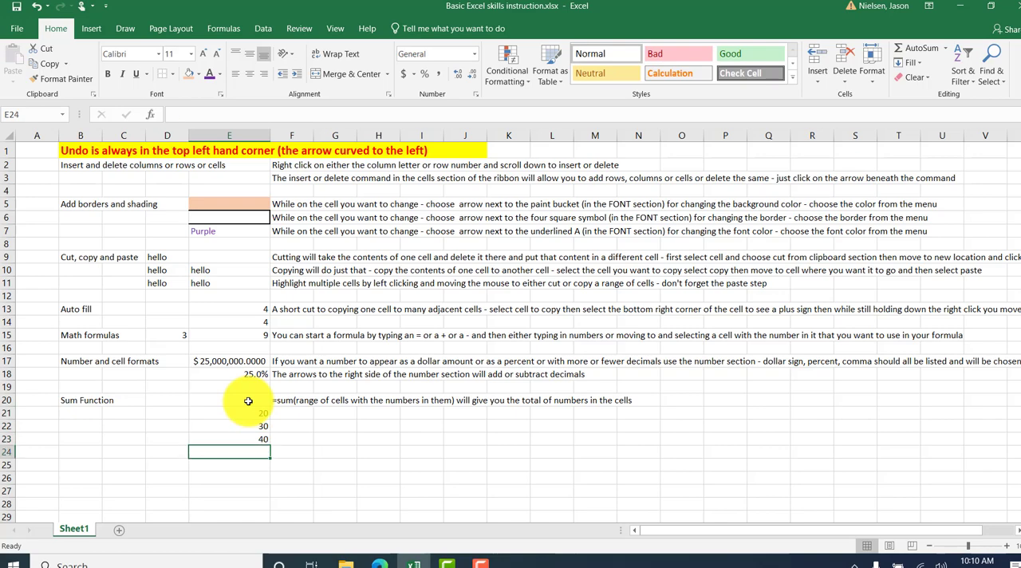
text(=)
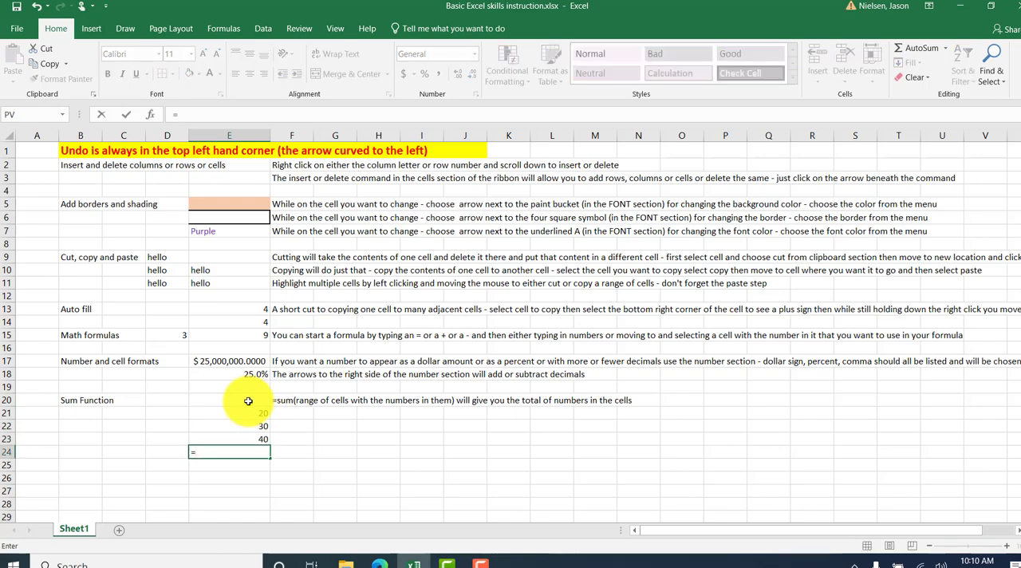
text(sum)
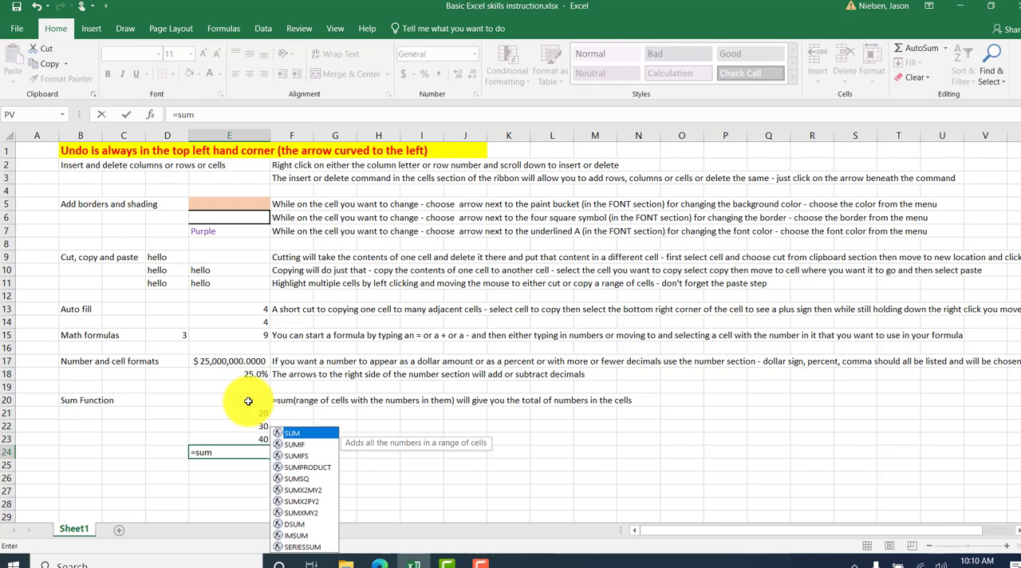
text(()
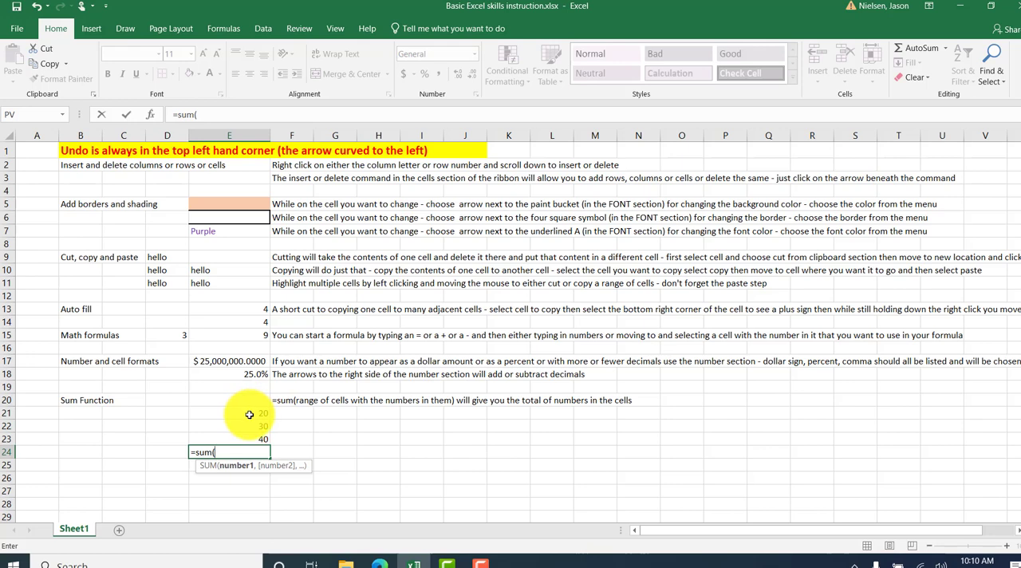
click(249, 414)
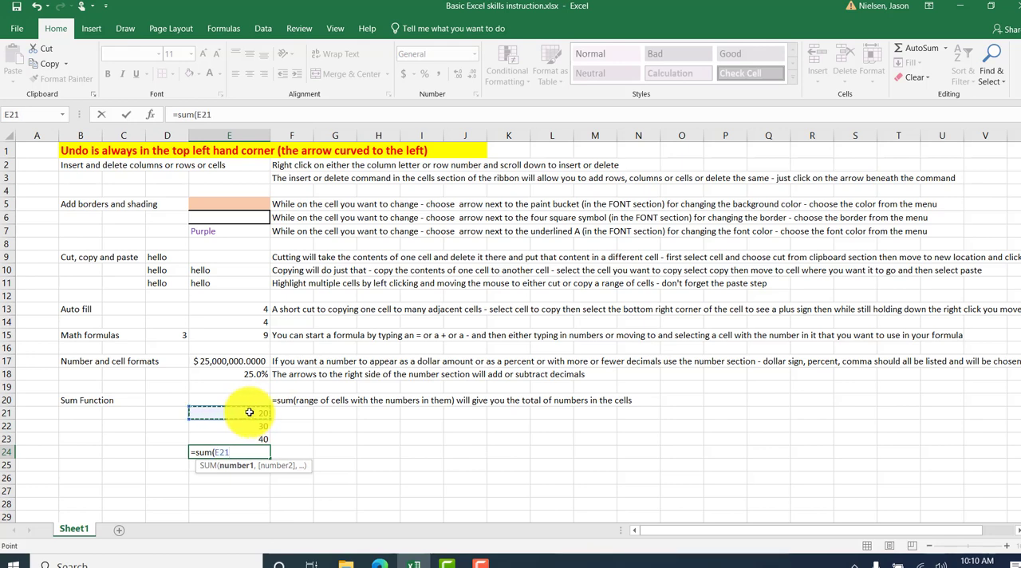
drag(249, 414, 249, 431)
drag(249, 435, 249, 435)
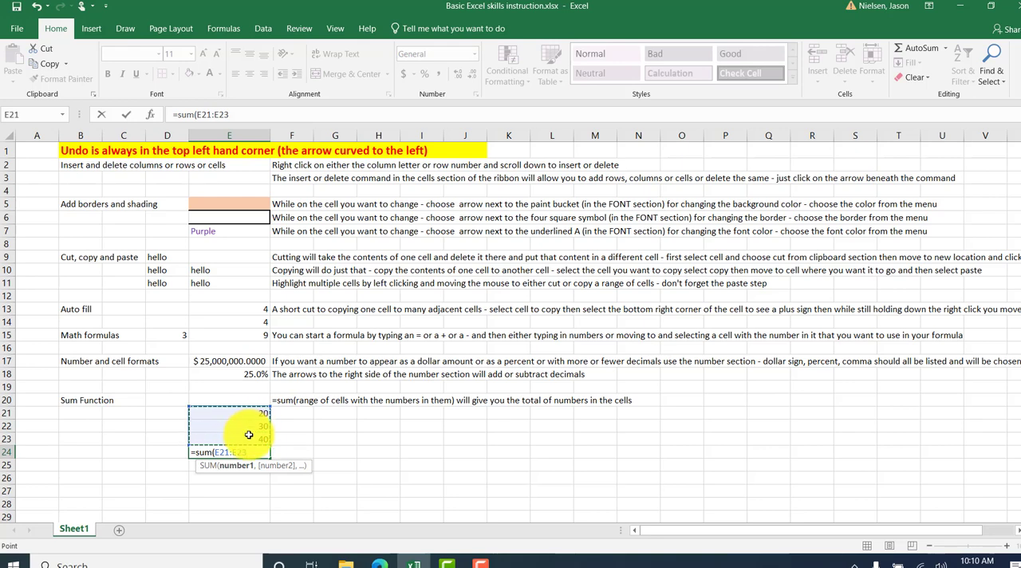
text())
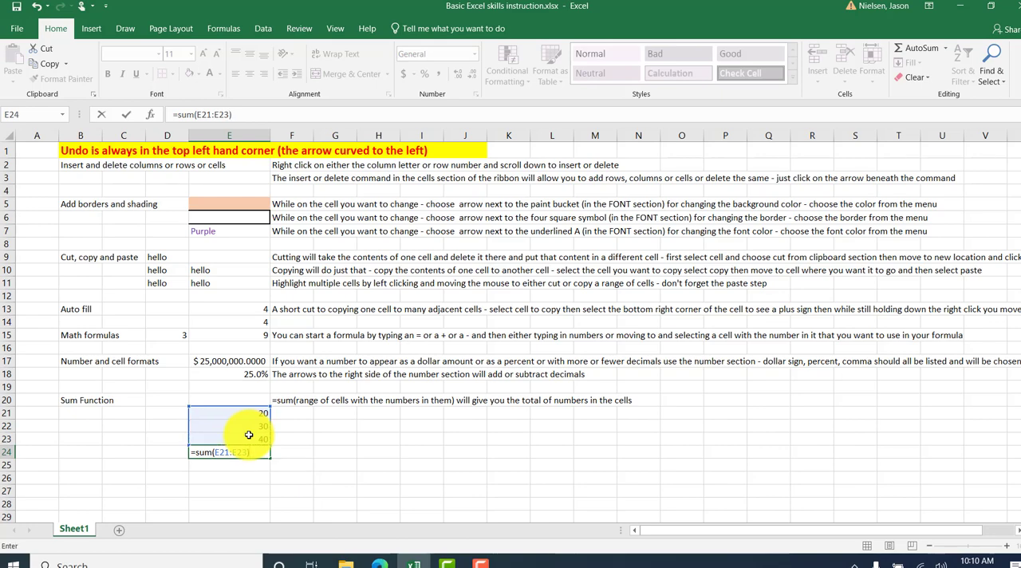
key(Return)
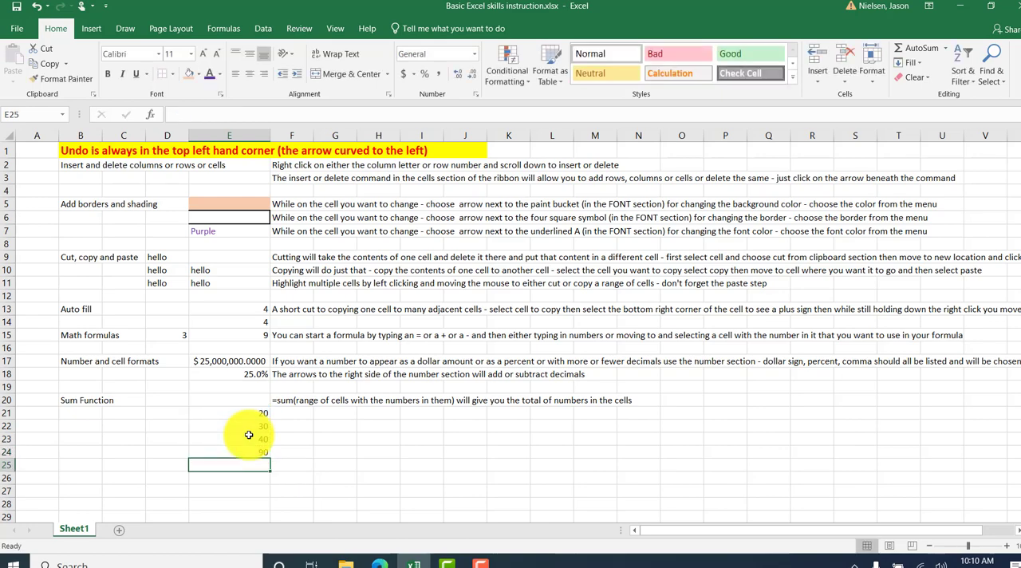
Set the value of cell E21 to 25.
key(Up)
key(Up)
key(Up)
key(Up)
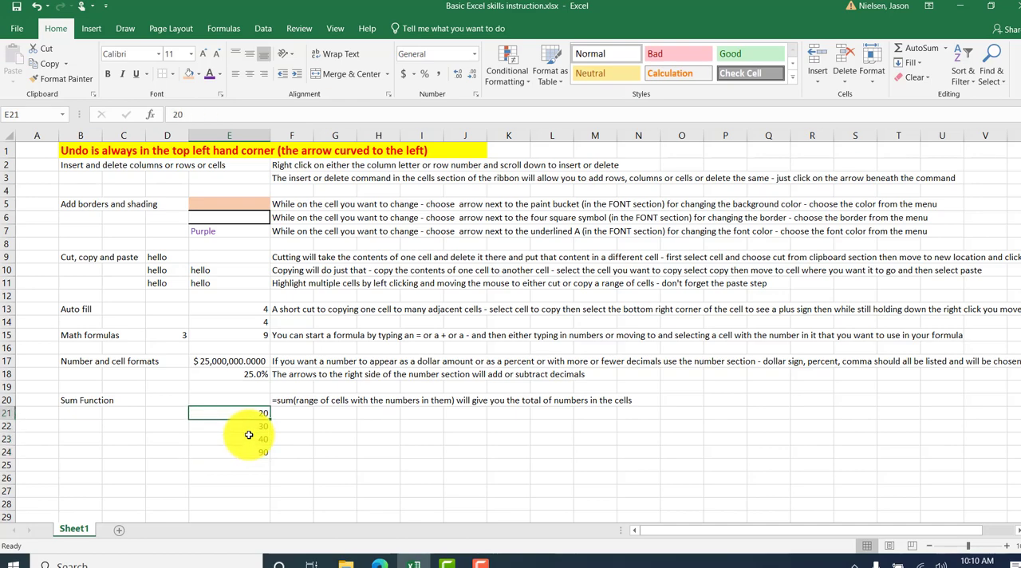
text(25)
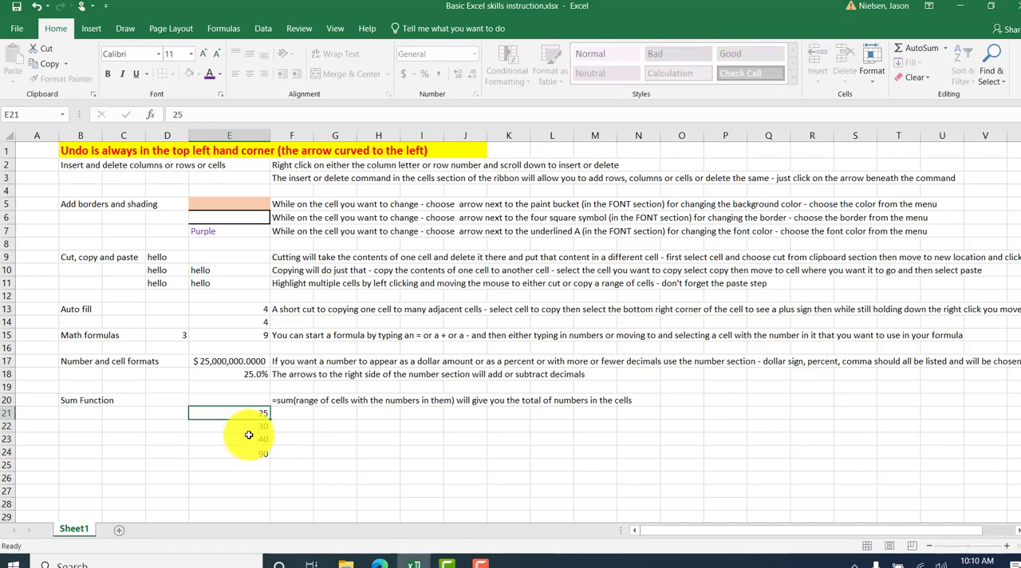
key(Return)
Review the function arguments of the SUM formula in cell E24 and accept them as they are.
key(Down)
key(Down)
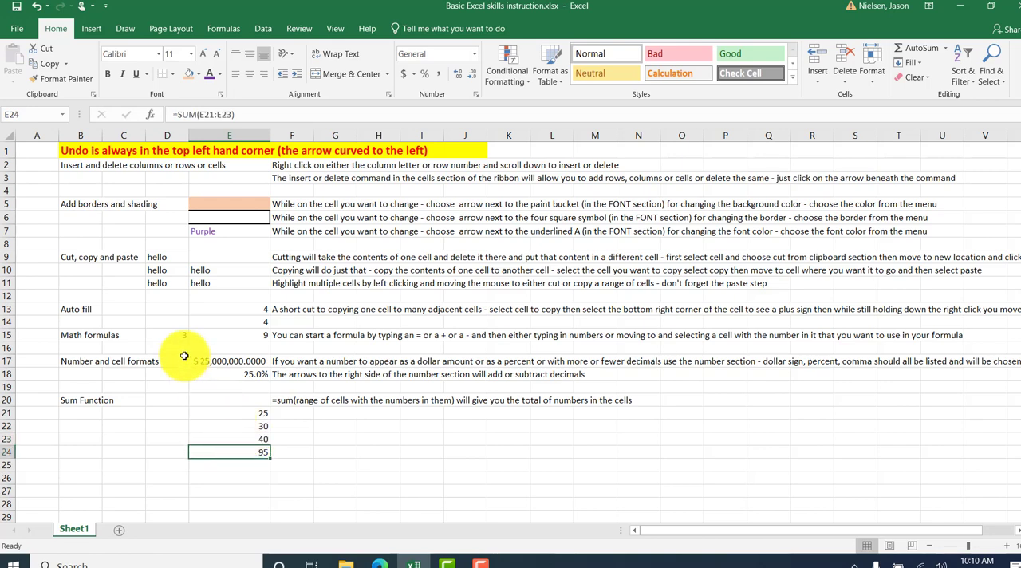
click(153, 115)
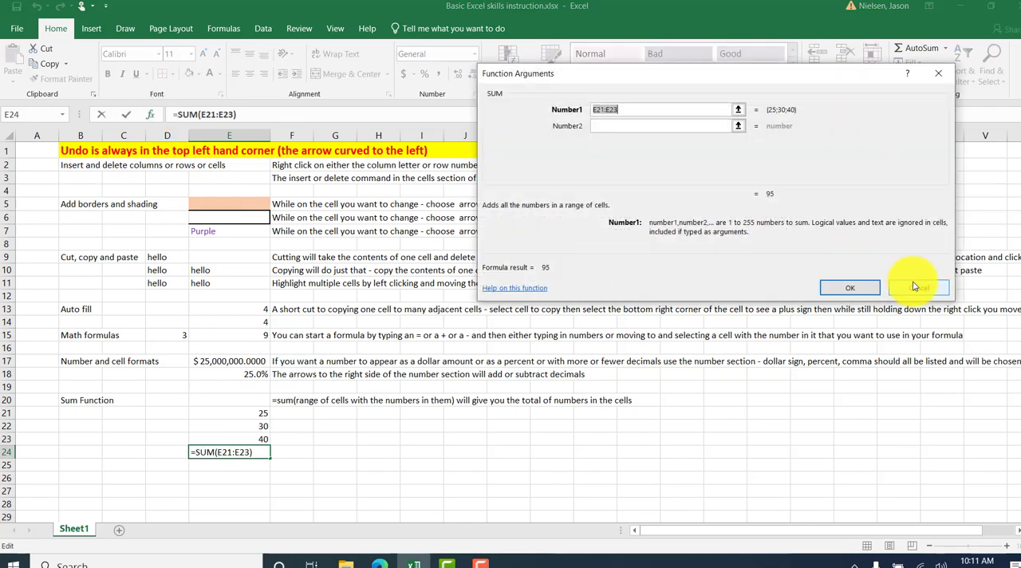
click(847, 285)
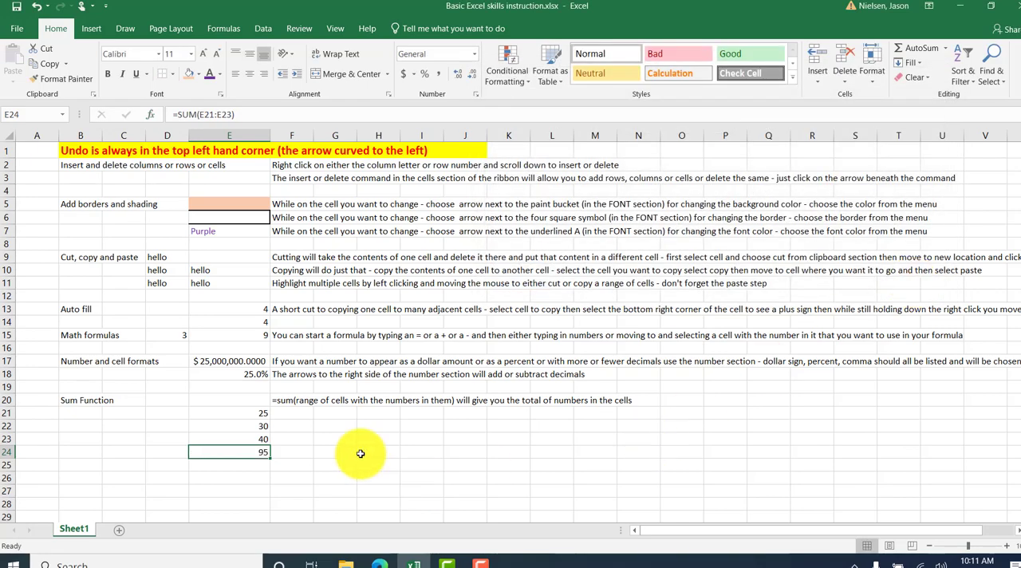
Insert the AVERAGE function in cell G23 with the proposed range E23:F23, then review its formula.
click(330, 437)
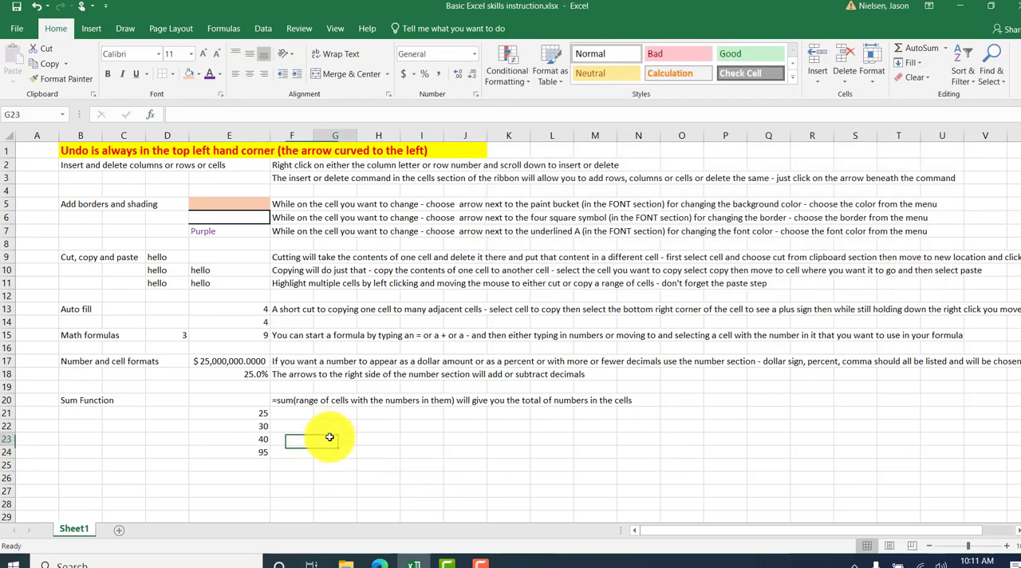
click(150, 114)
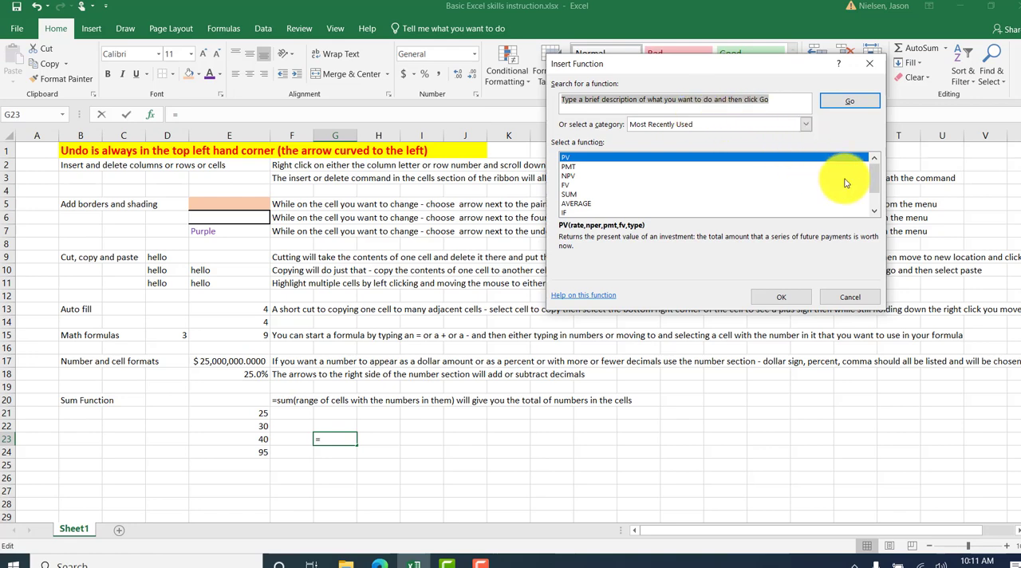
mouse_move(871, 173)
mouse_down()
mouse_move(871, 191)
mouse_move(871, 166)
mouse_up()
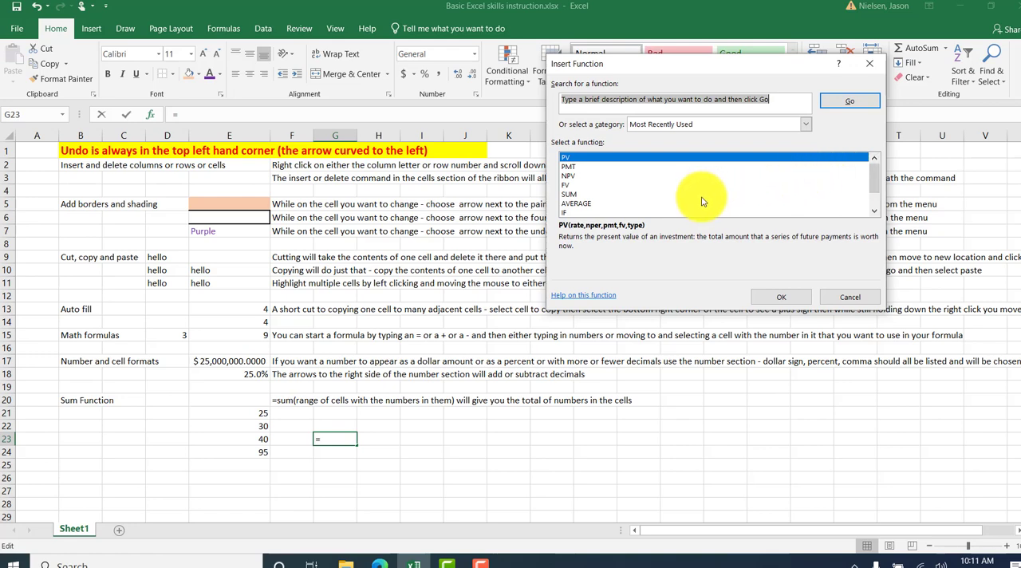
click(582, 203)
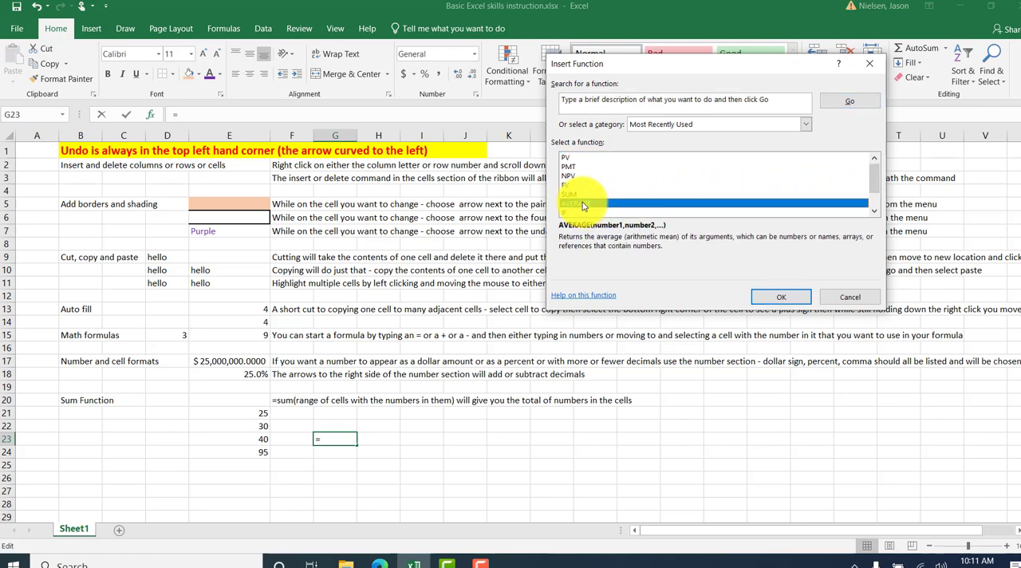
click(782, 298)
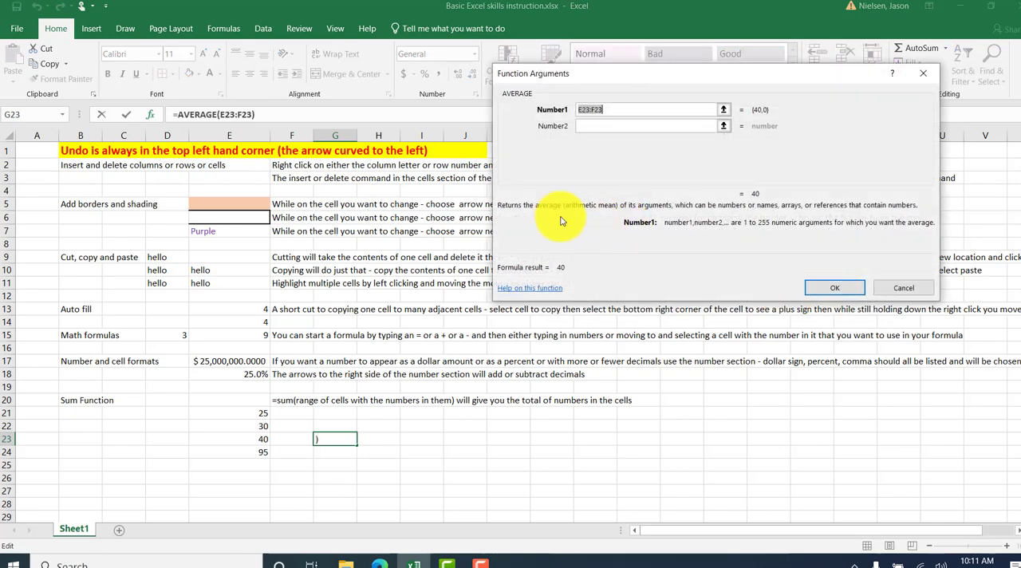
drag(545, 203, 427, 241)
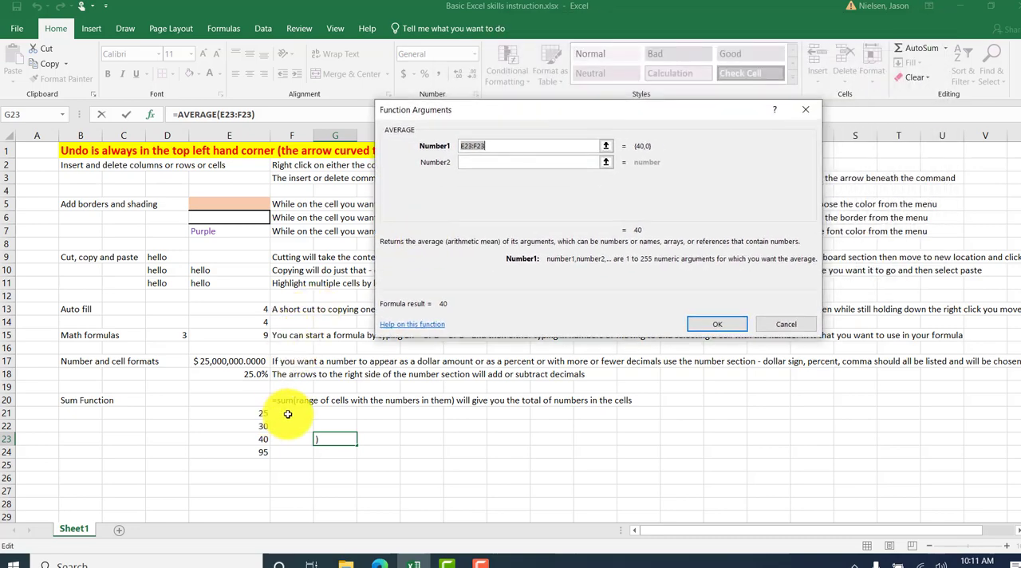
click(716, 324)
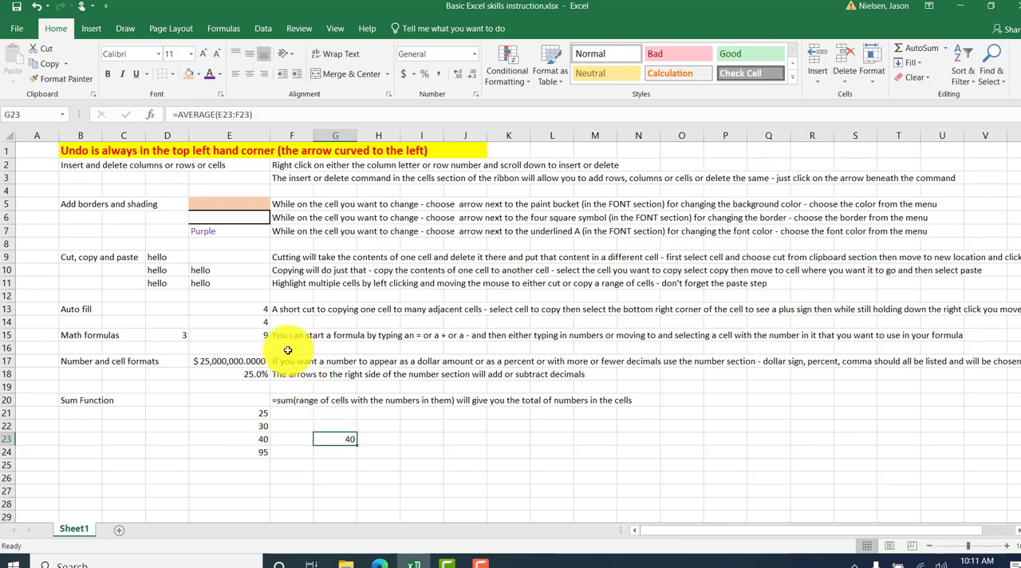
click(224, 115)
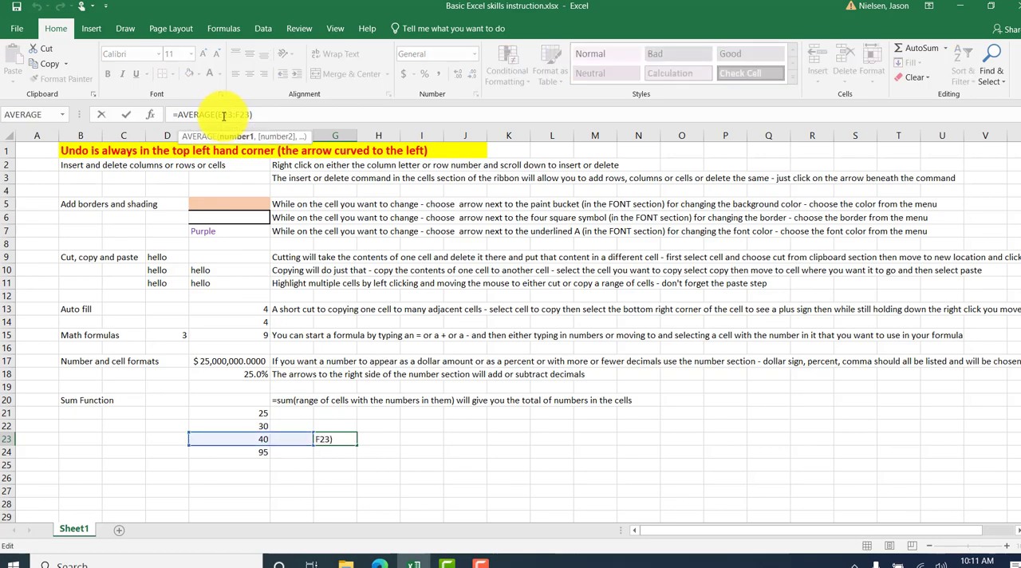
key(Escape)
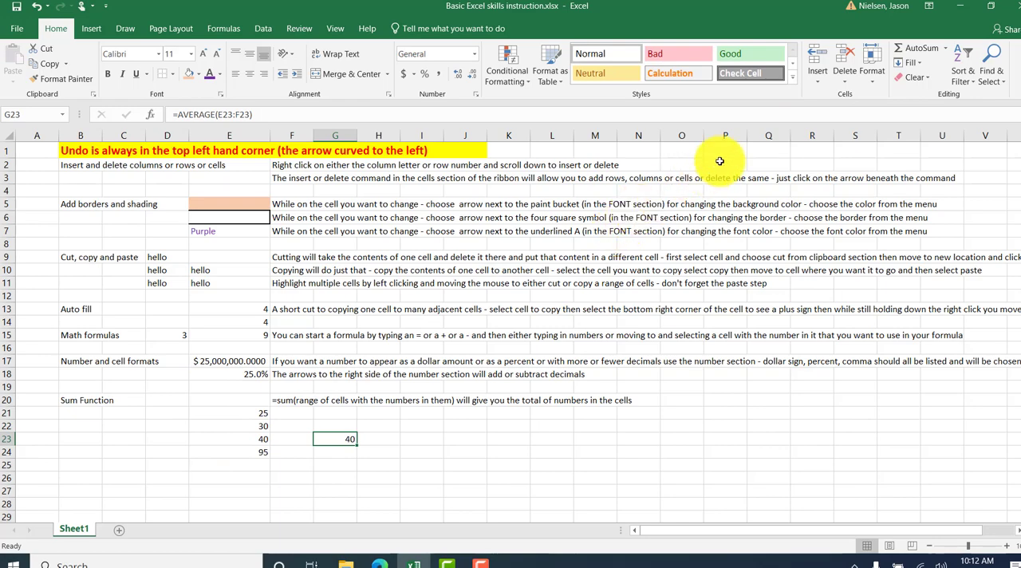
Review the options for inserting cells at G23 and close them without inserting anything.
click(816, 83)
click(834, 96)
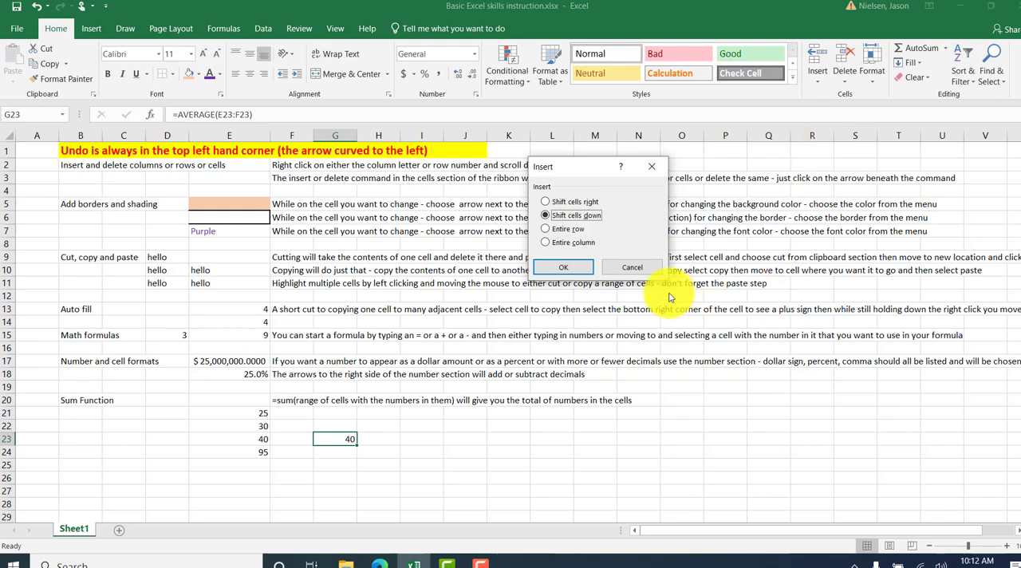
click(586, 268)
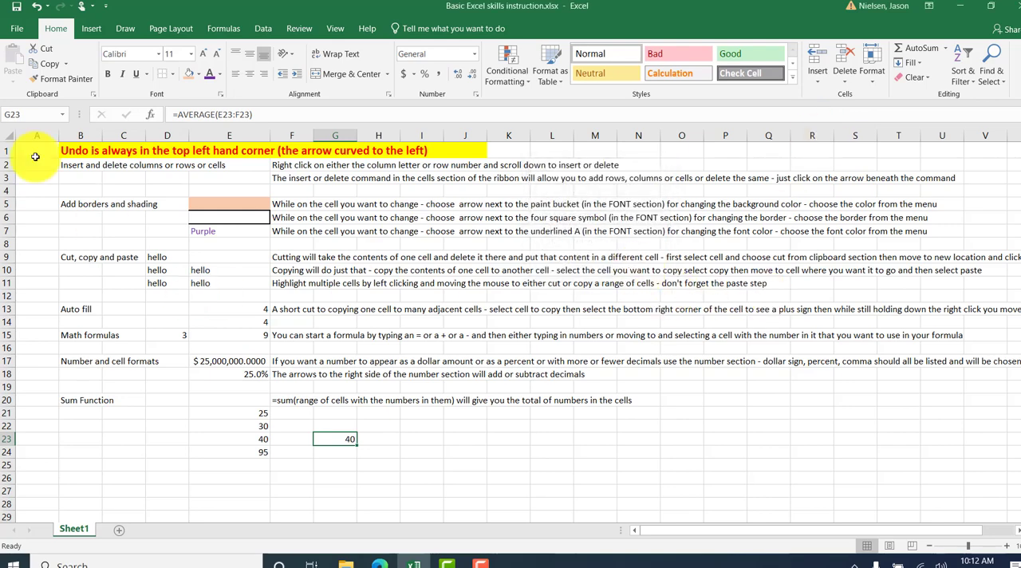